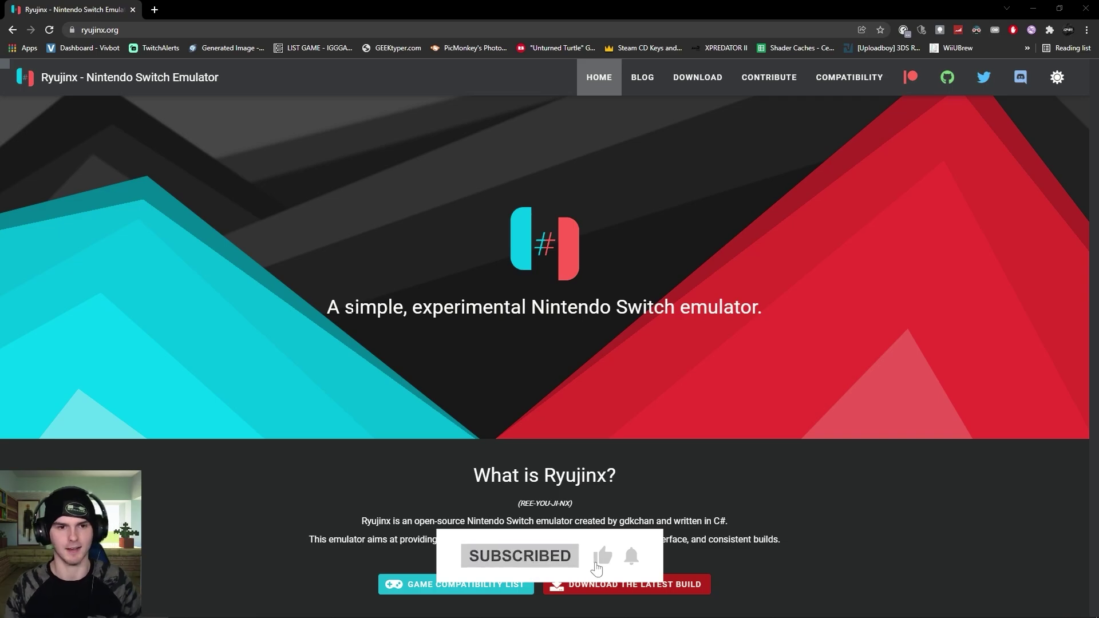
left_click_drag(326, 309, 758, 307)
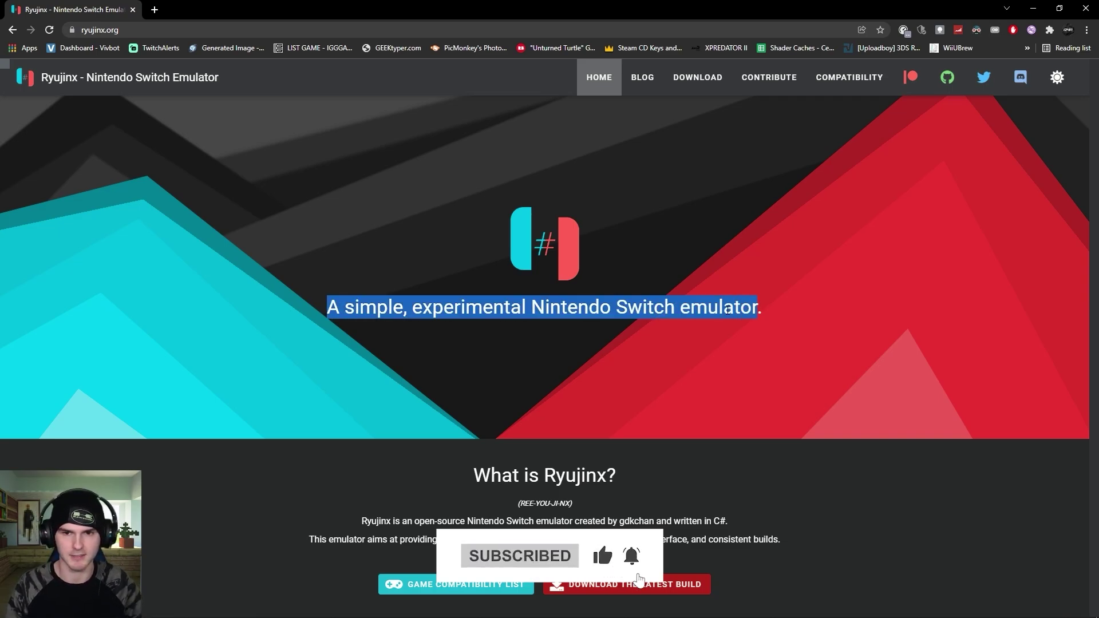
left_click(730, 309)
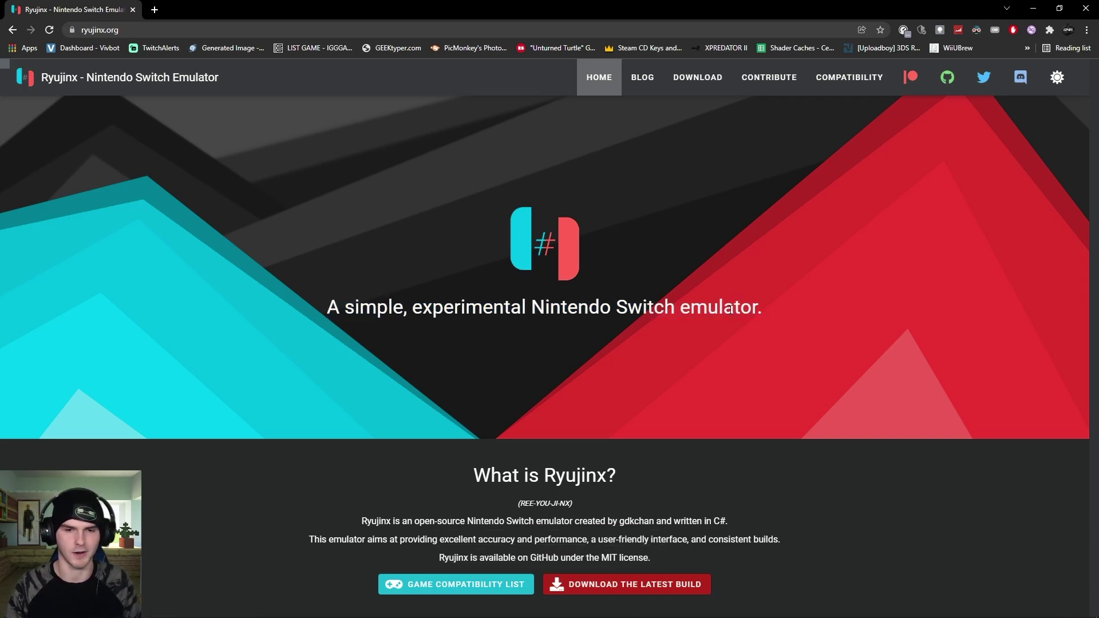
left_click_drag(328, 308, 762, 308)
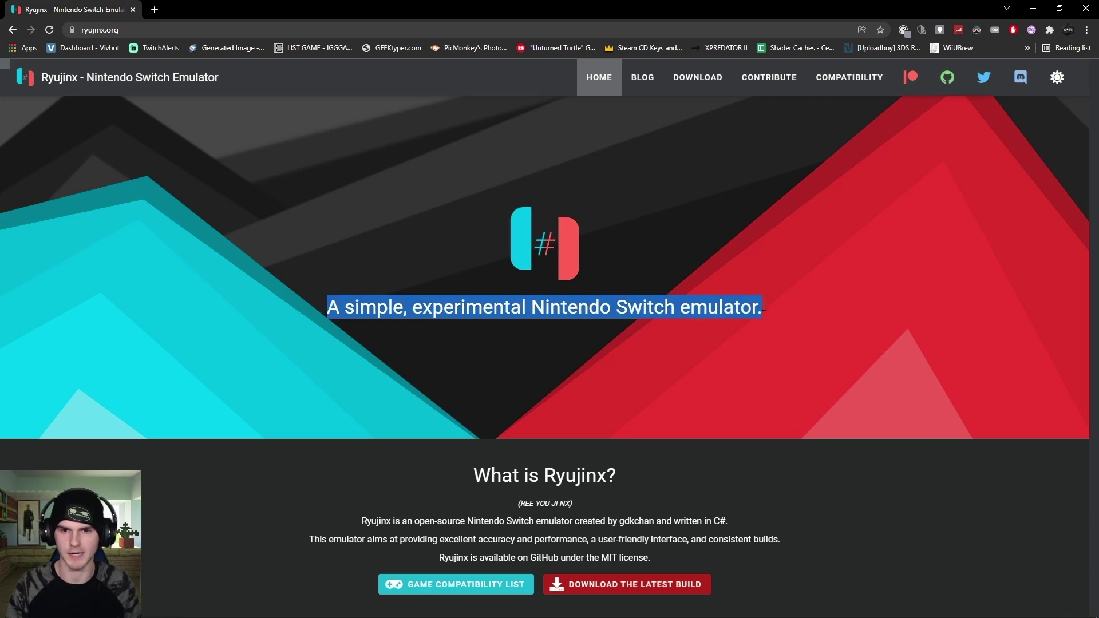
left_click(743, 310)
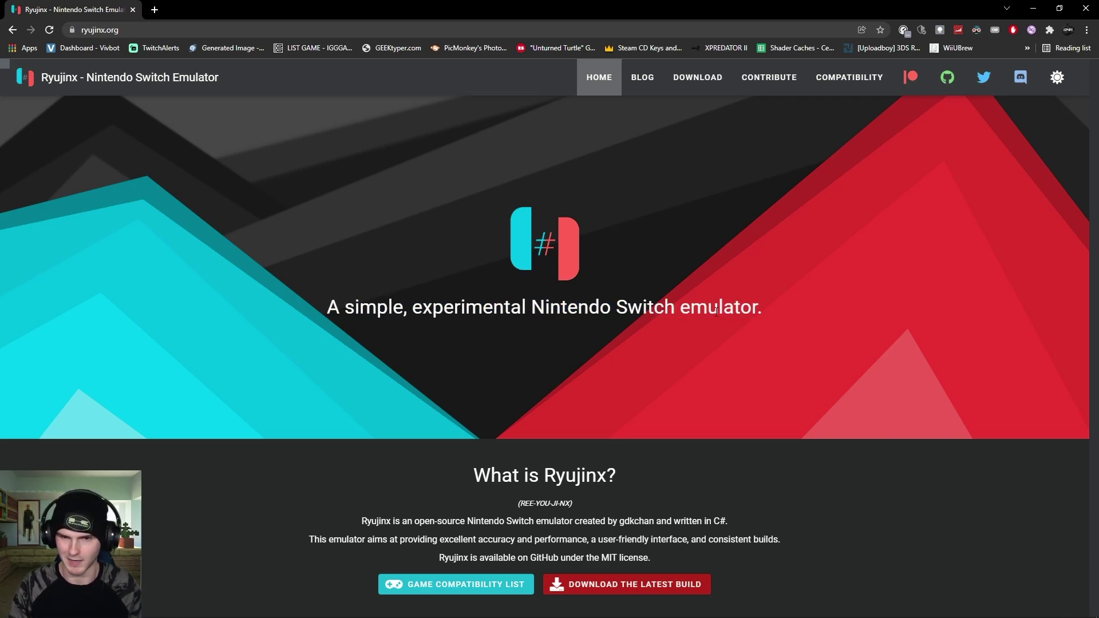
left_click_drag(332, 308, 750, 309)
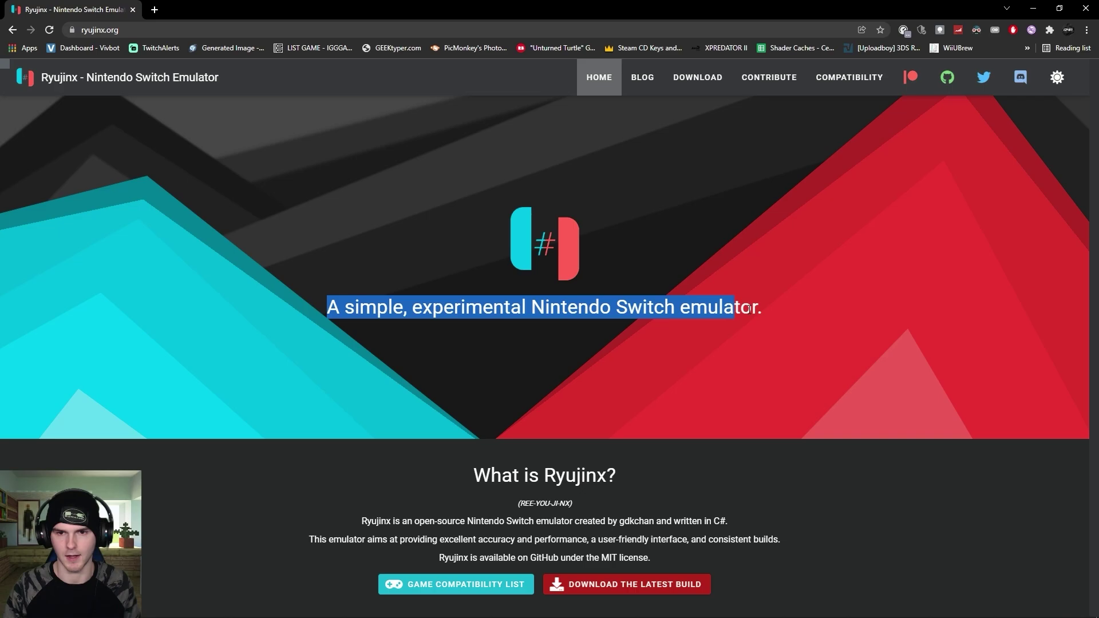
left_click(750, 310)
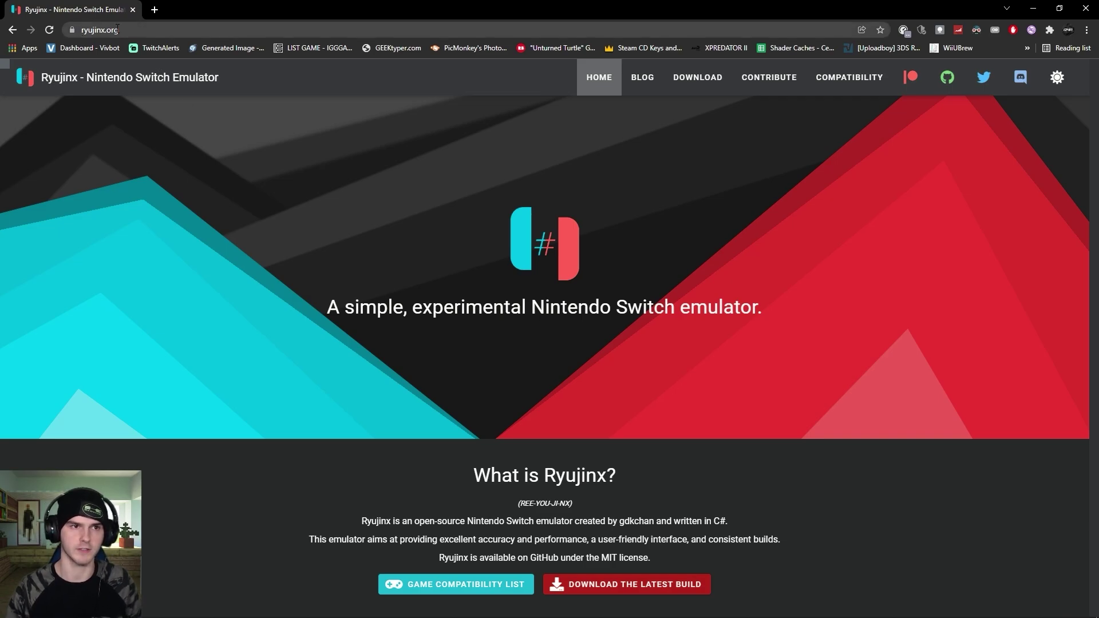
- Download the latest automatically compiled Windows build of Ryujinx, version 1.1.9, from ryujinx.org
scroll(401, 258, "down", 2)
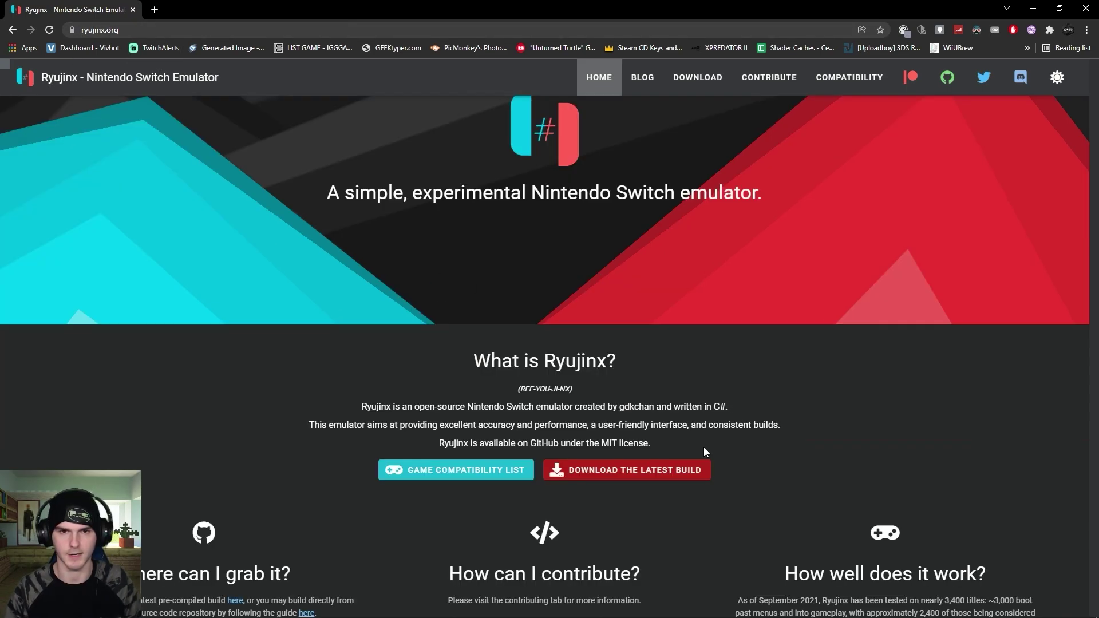
left_click(600, 472)
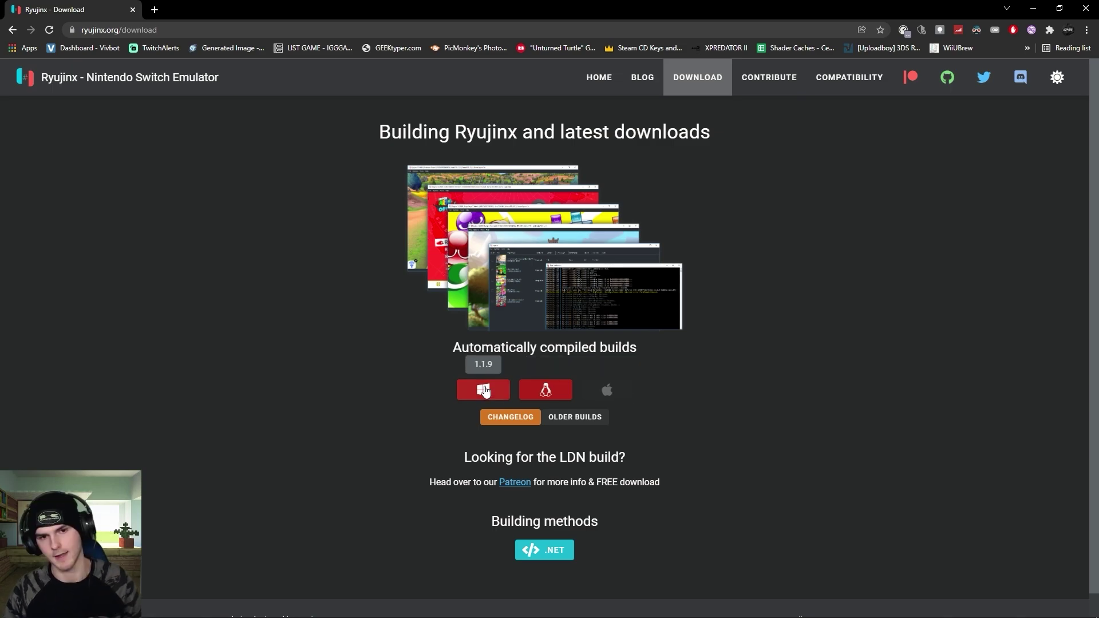
left_click(468, 393)
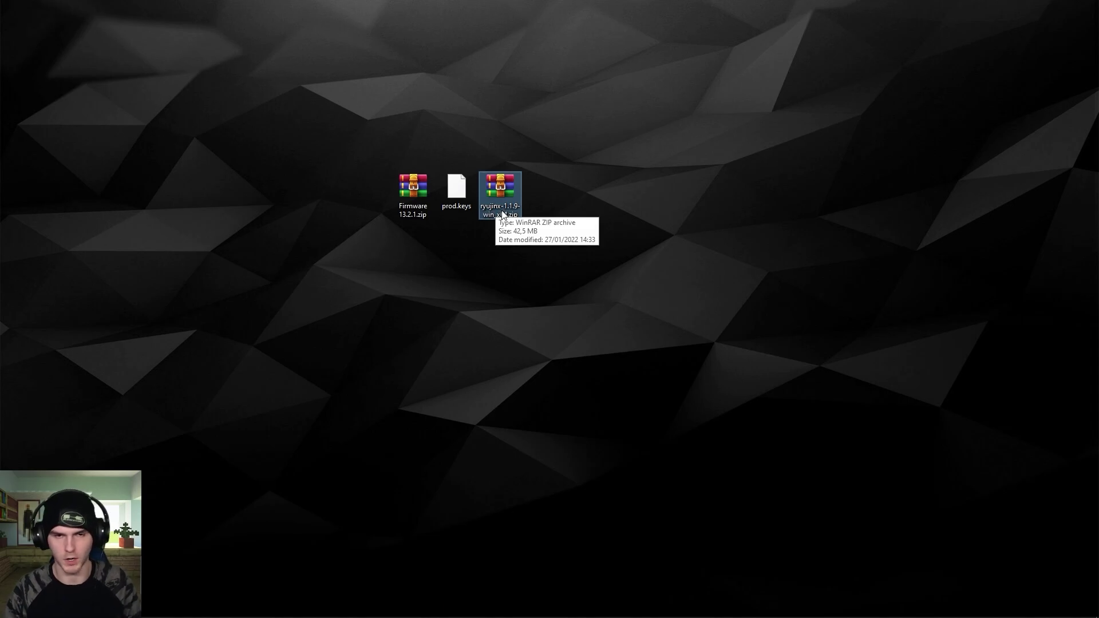
- Extract the publish folder from ryujinx-1.1.9-win_x64.zip to the desktop and delete the archive
double_click(499, 187)
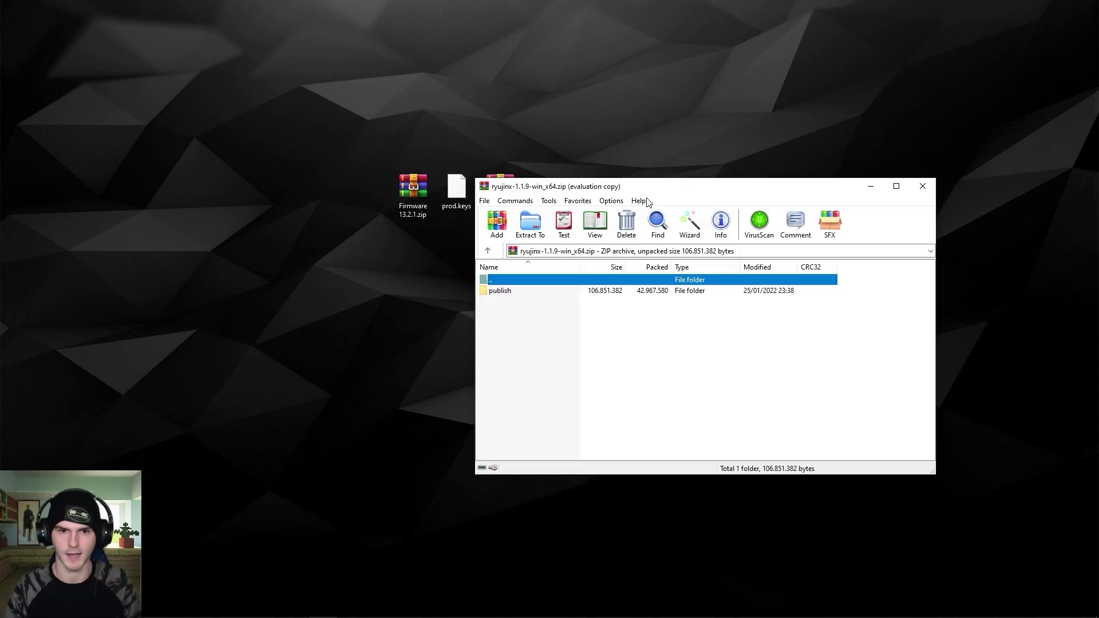
left_click_drag(557, 194, 331, 316)
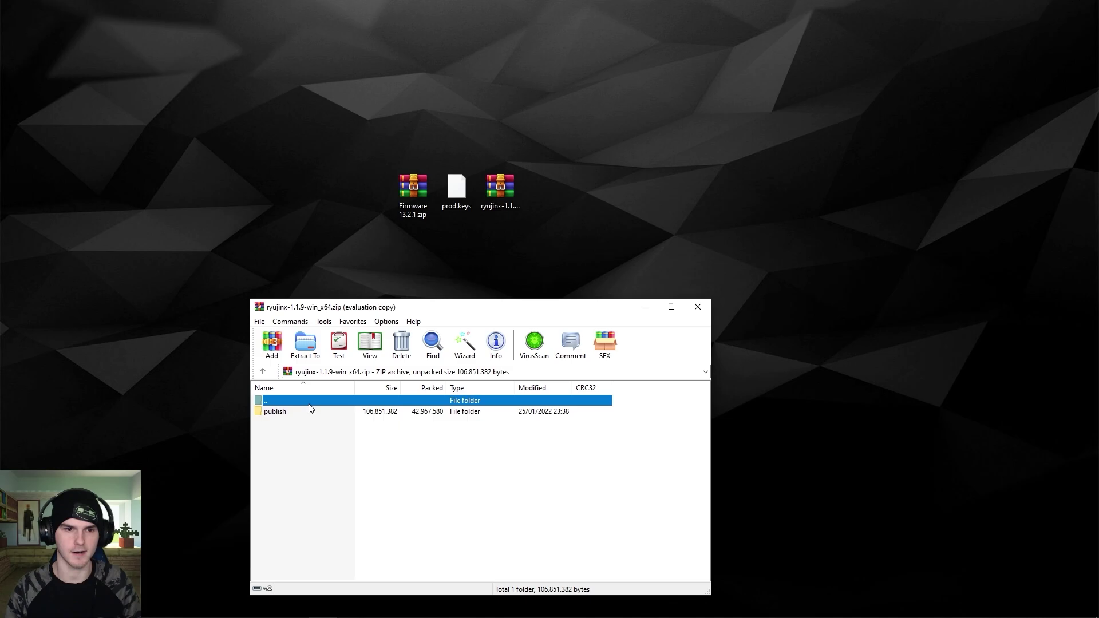
left_click(280, 412)
double_click(280, 413)
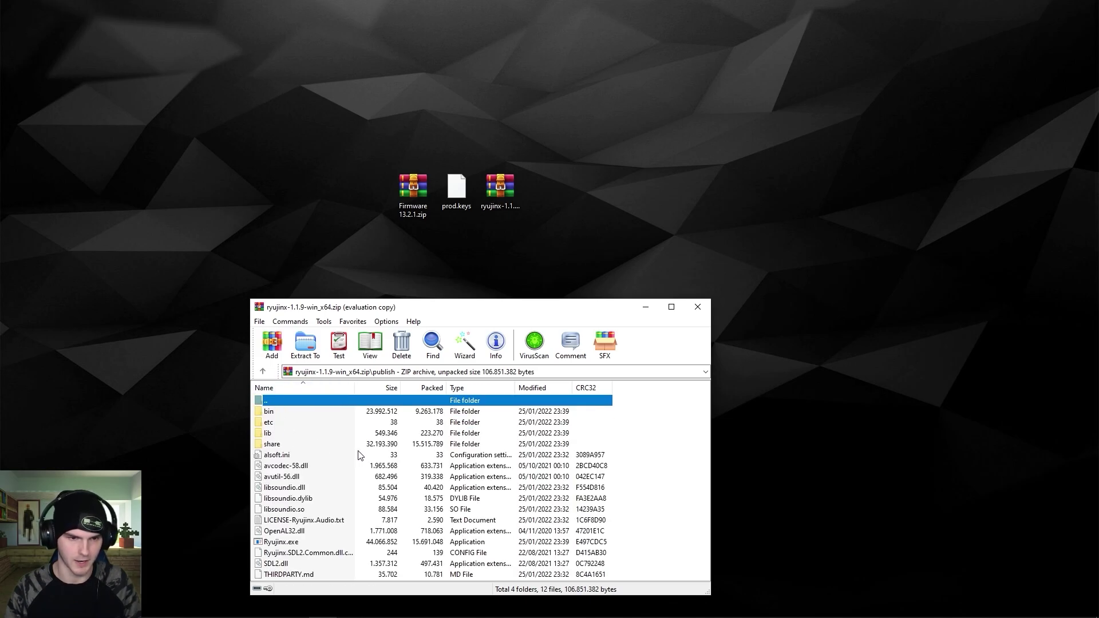
double_click(277, 403)
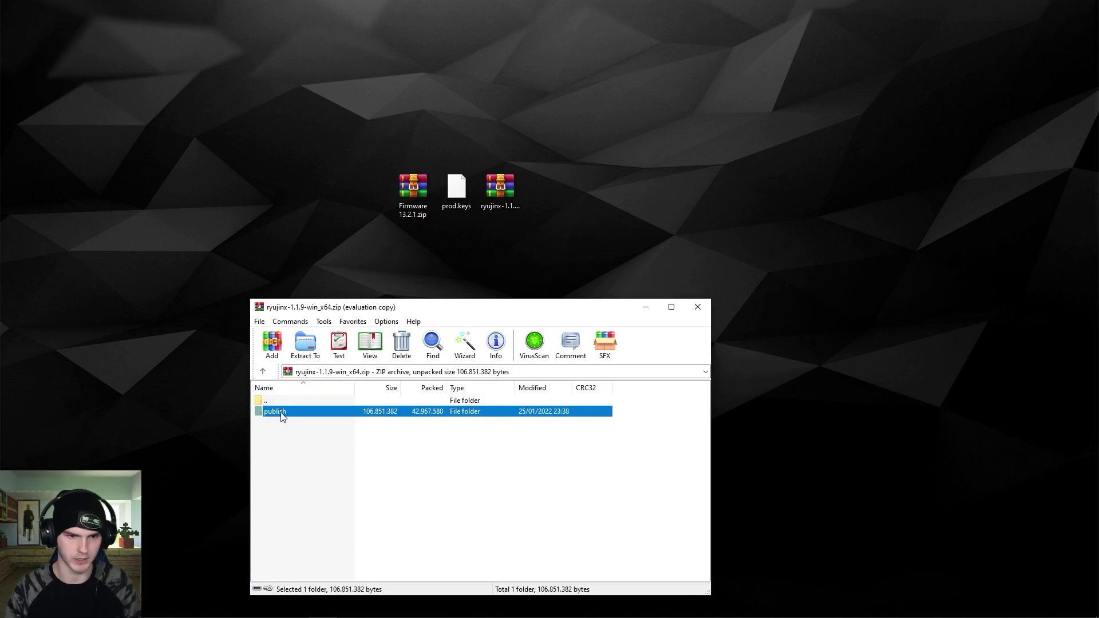
left_click_drag(282, 416, 266, 202)
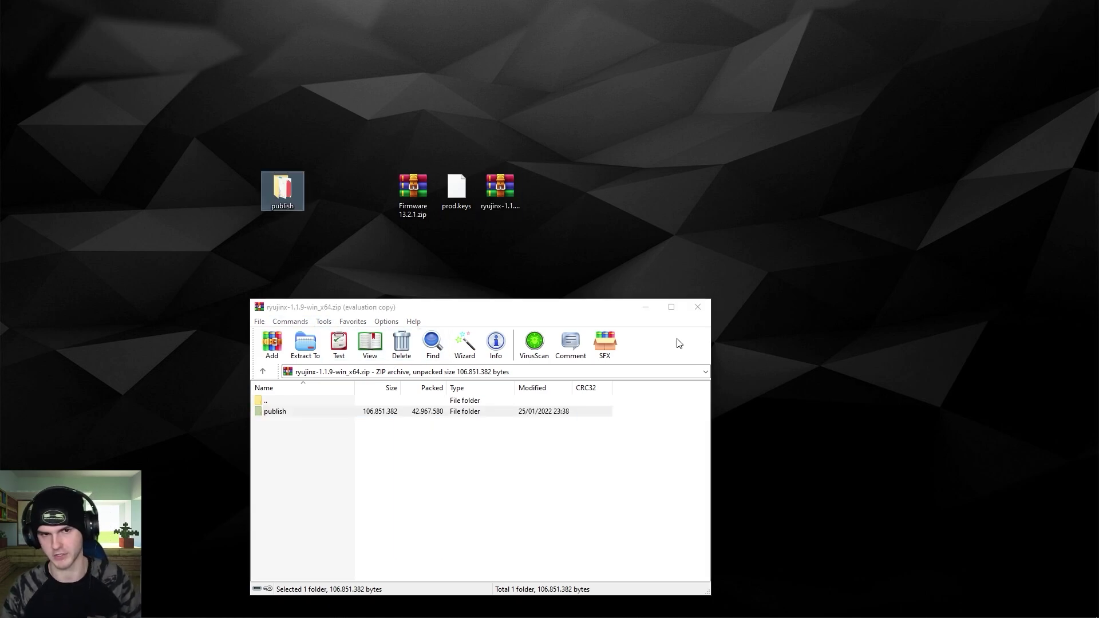
left_click(697, 307)
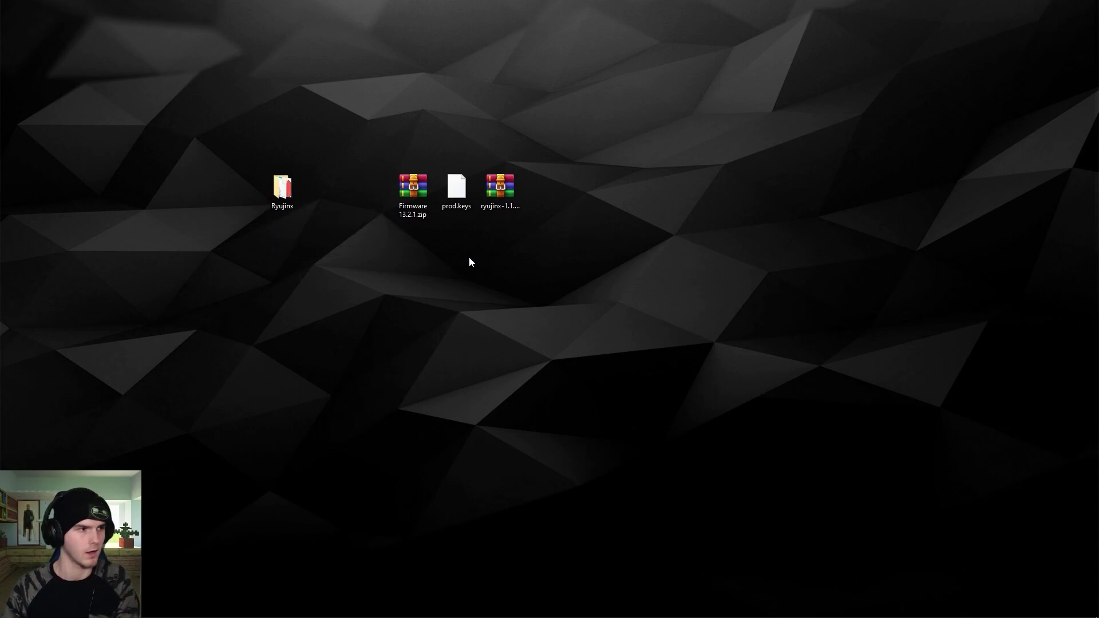
left_click(503, 189)
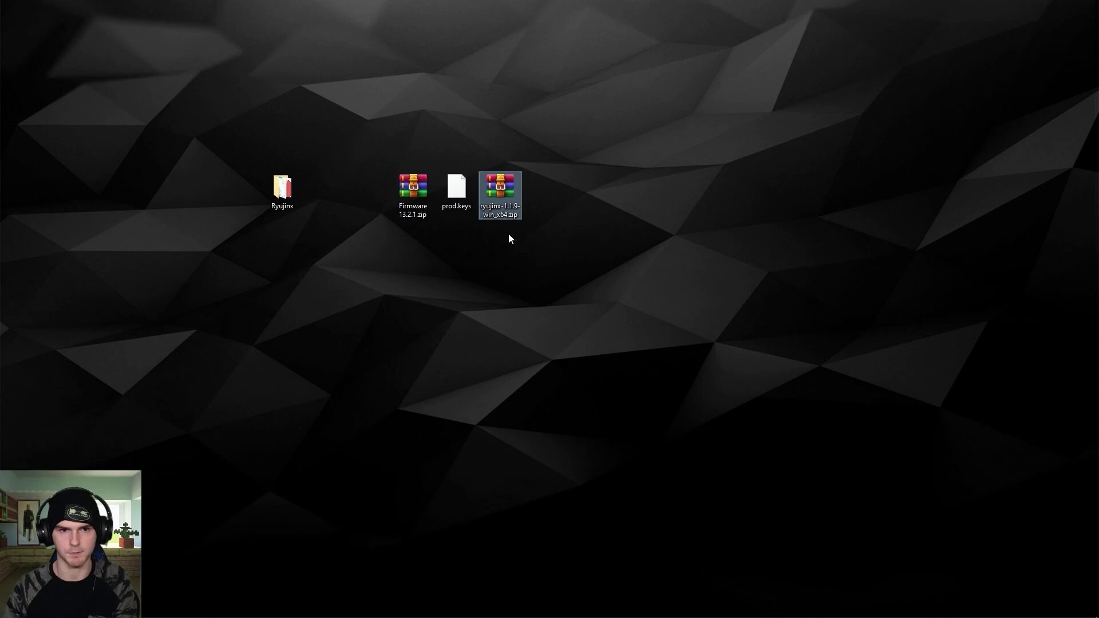
key("Delete")
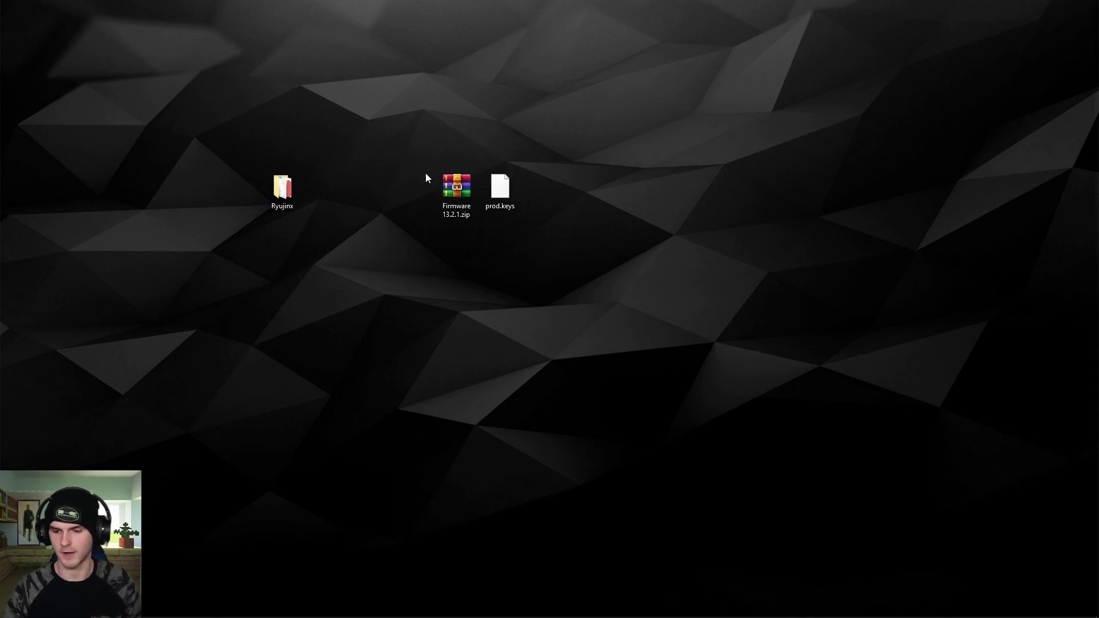
left_click(455, 183)
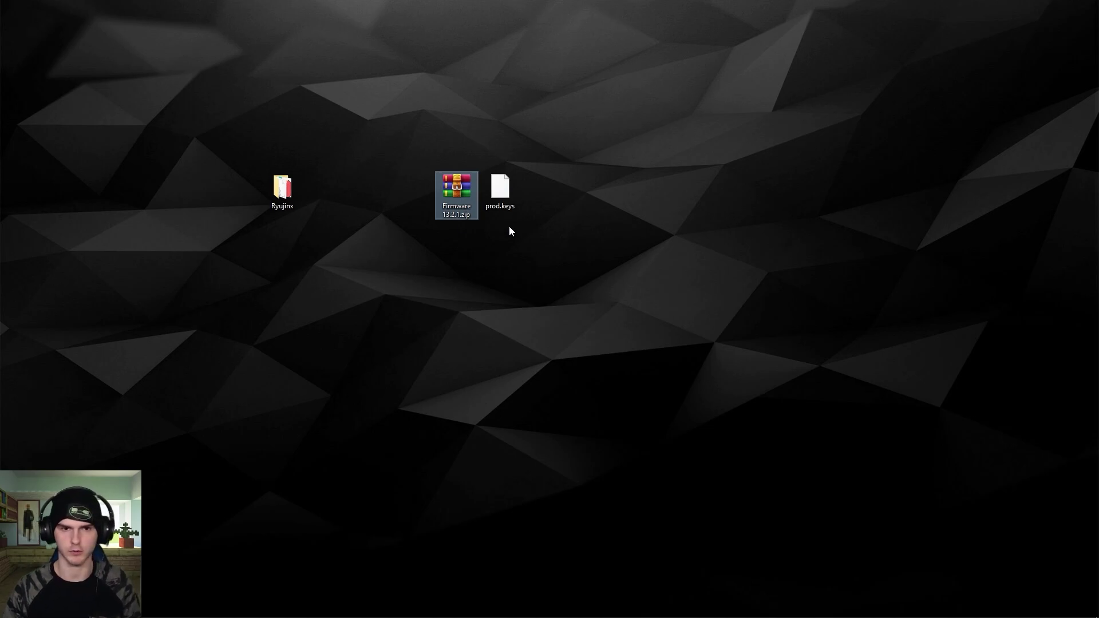
left_click_drag(544, 152, 376, 267)
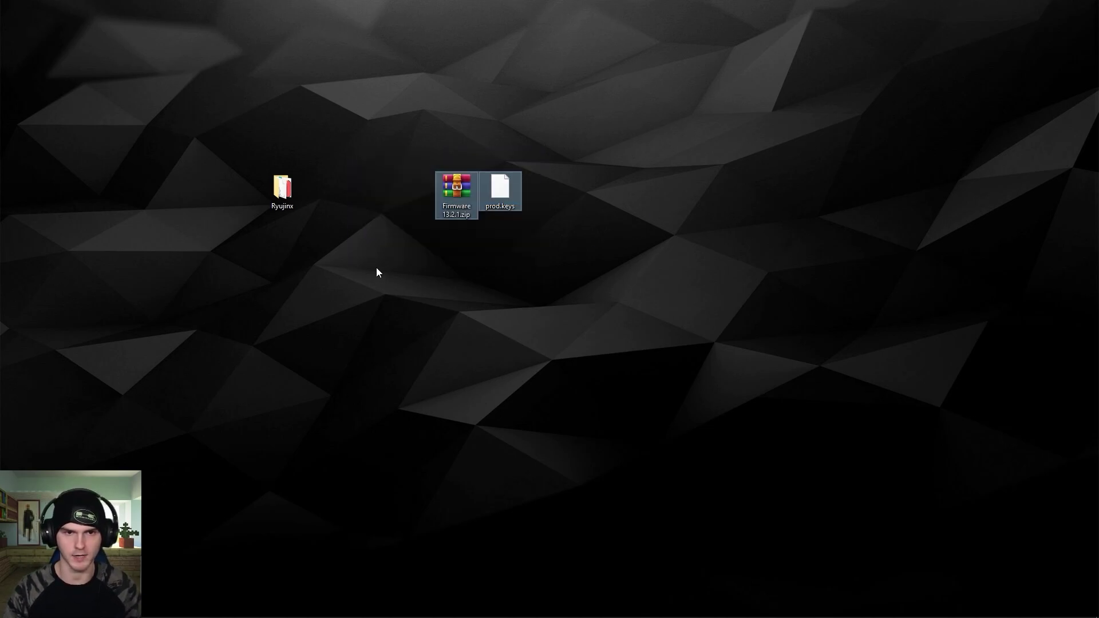
left_click(424, 256)
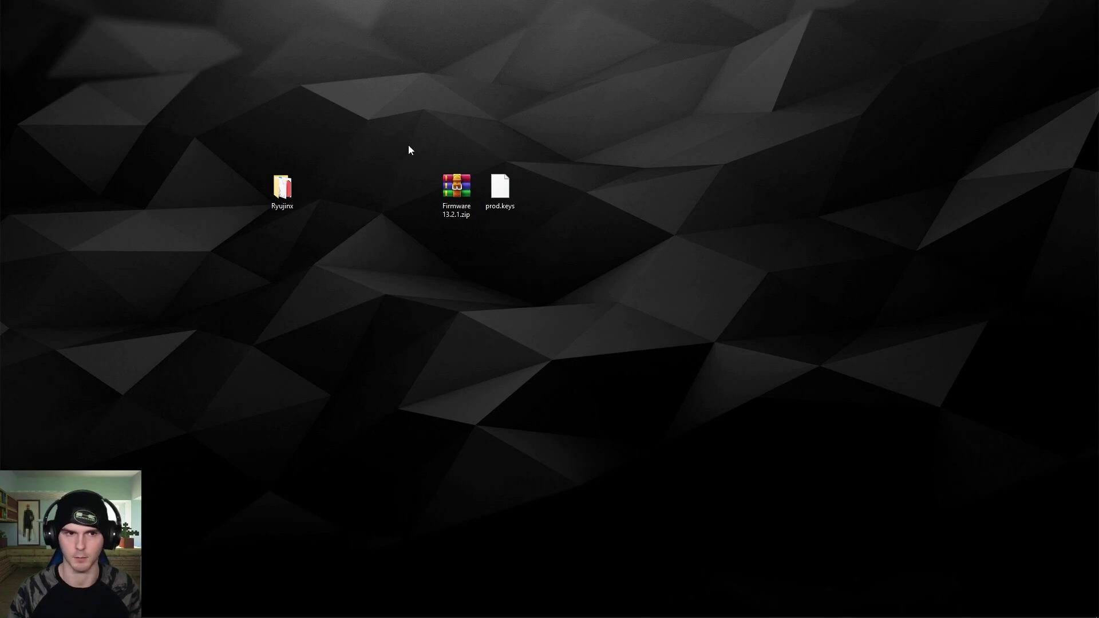
- Launch Ryujinx.exe from the Ryujinx folder on the desktop and dismiss the missing-keys error
double_click(282, 191)
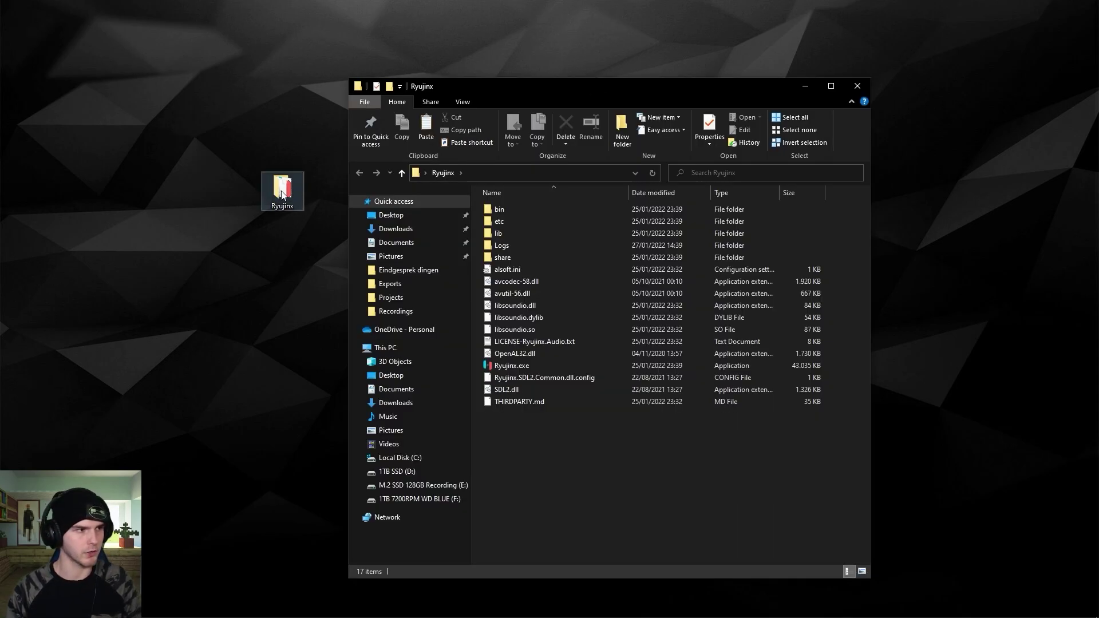
left_click_drag(545, 92, 432, 92)
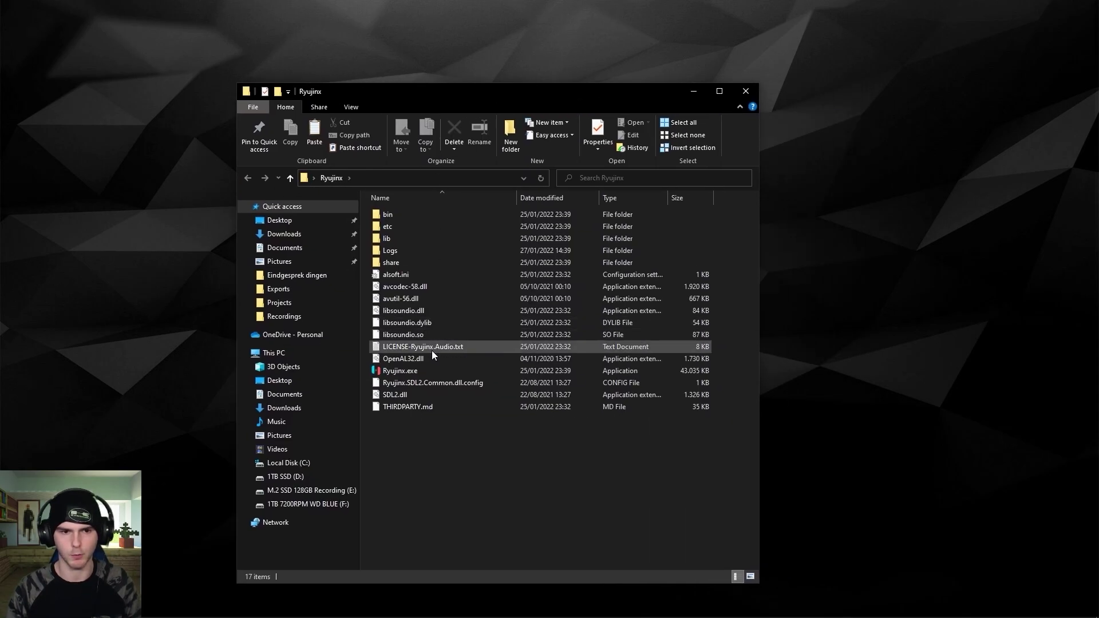
left_click(402, 372)
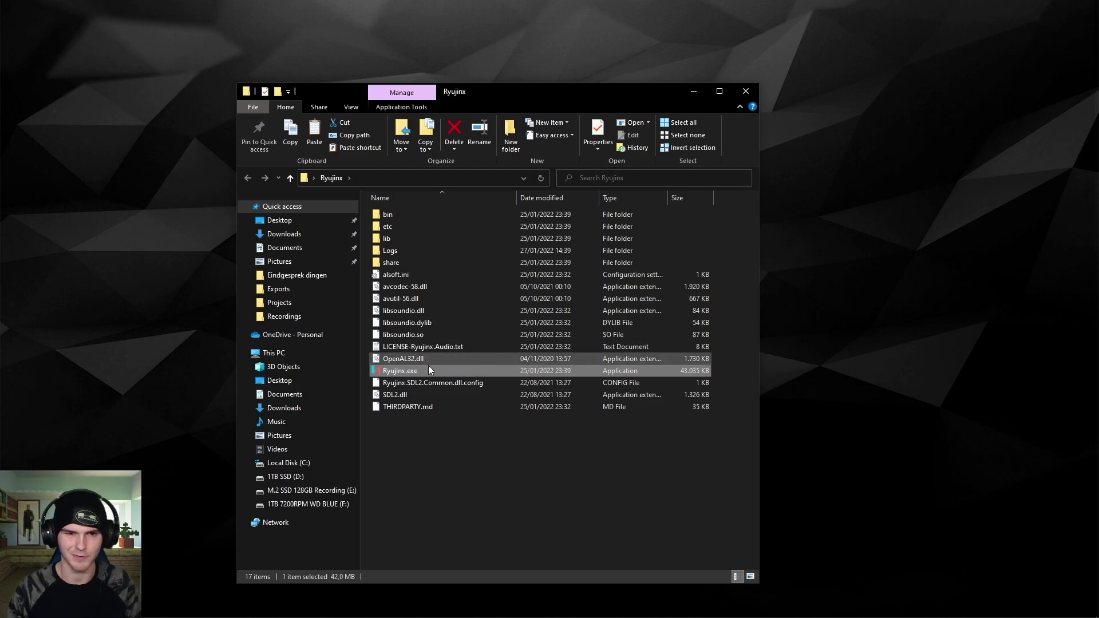
right_click(409, 371)
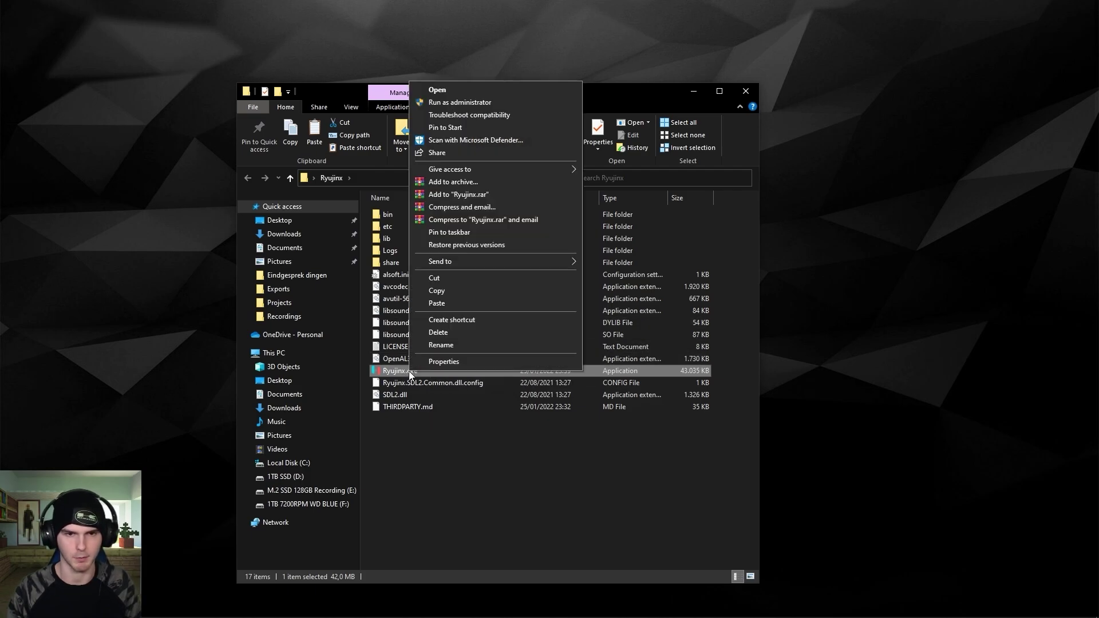
left_click(414, 371)
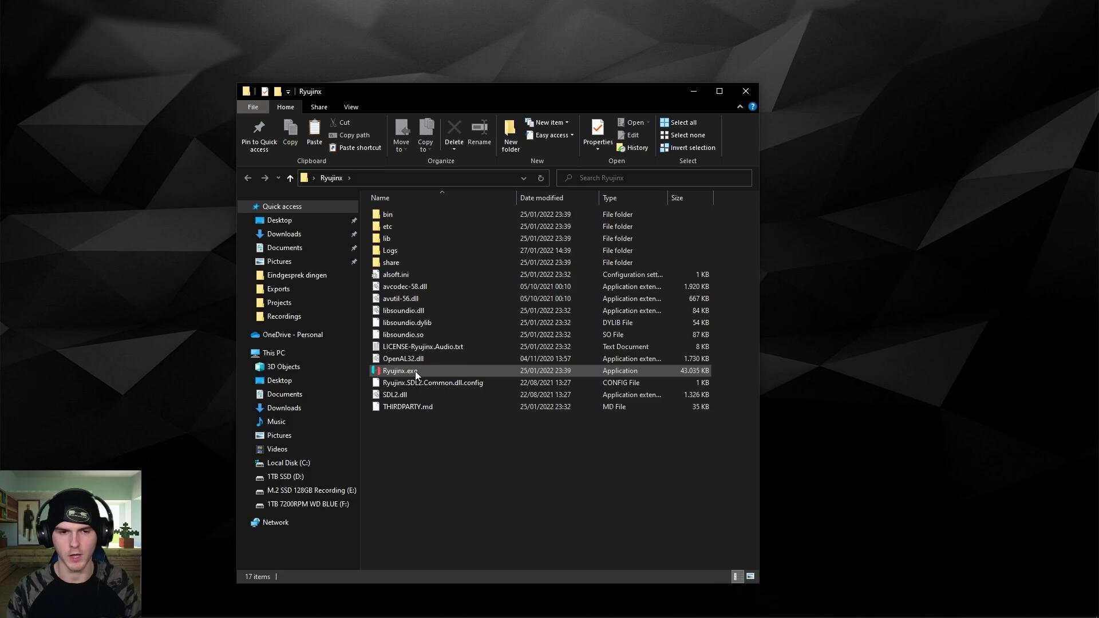
double_click(432, 370)
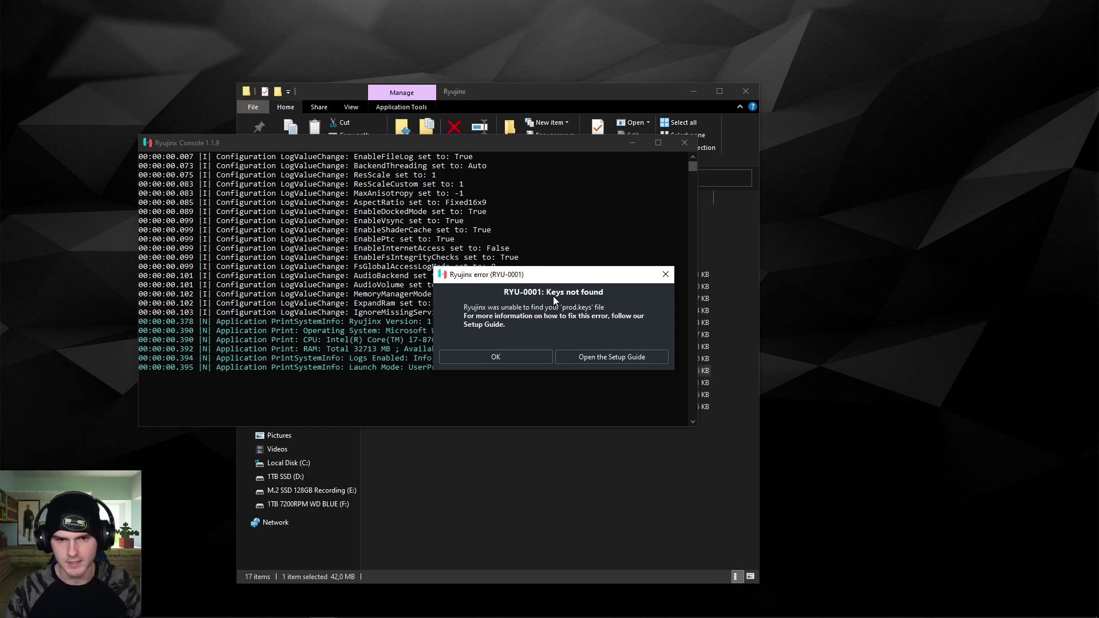
left_click(516, 356)
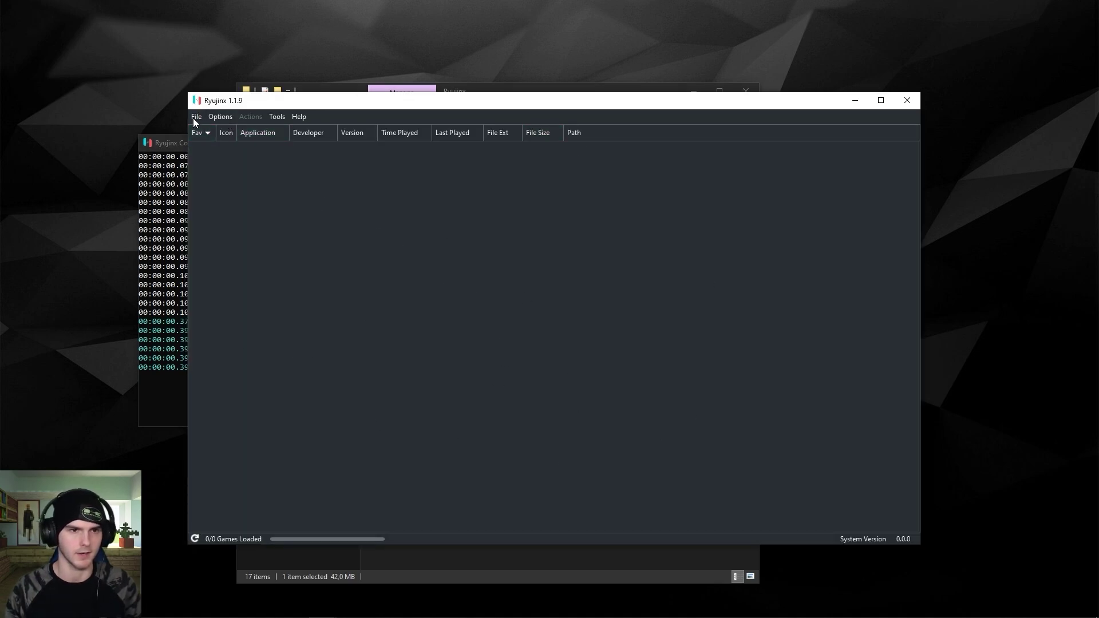
- Paste the prod.keys file into the system folder of Ryujinx's application data and close the folder window
left_click(196, 117)
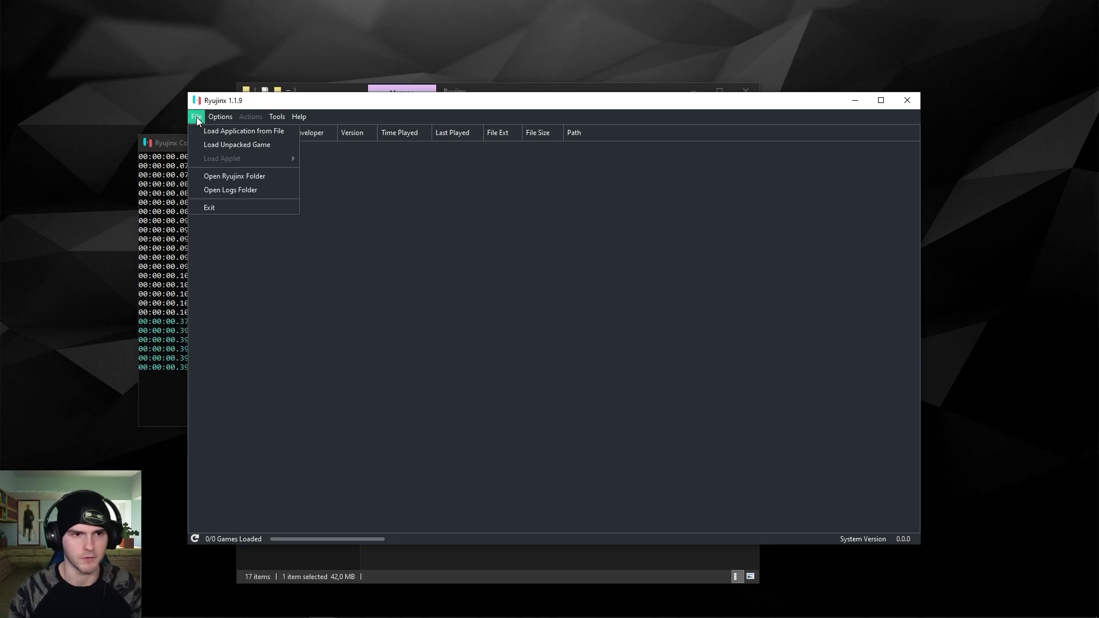
left_click(216, 176)
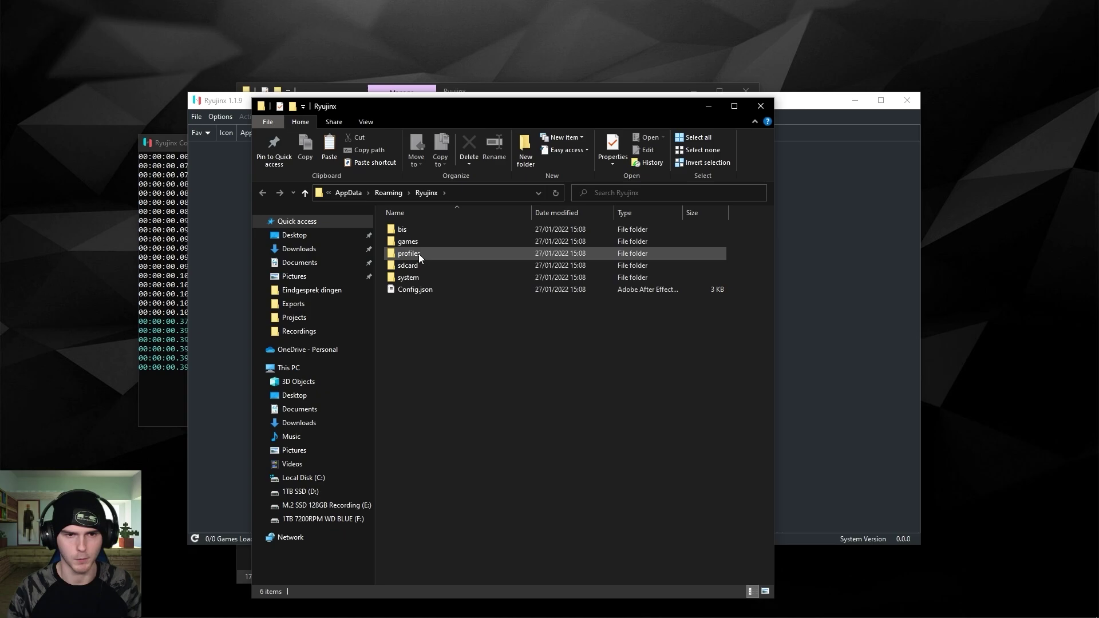
double_click(417, 277)
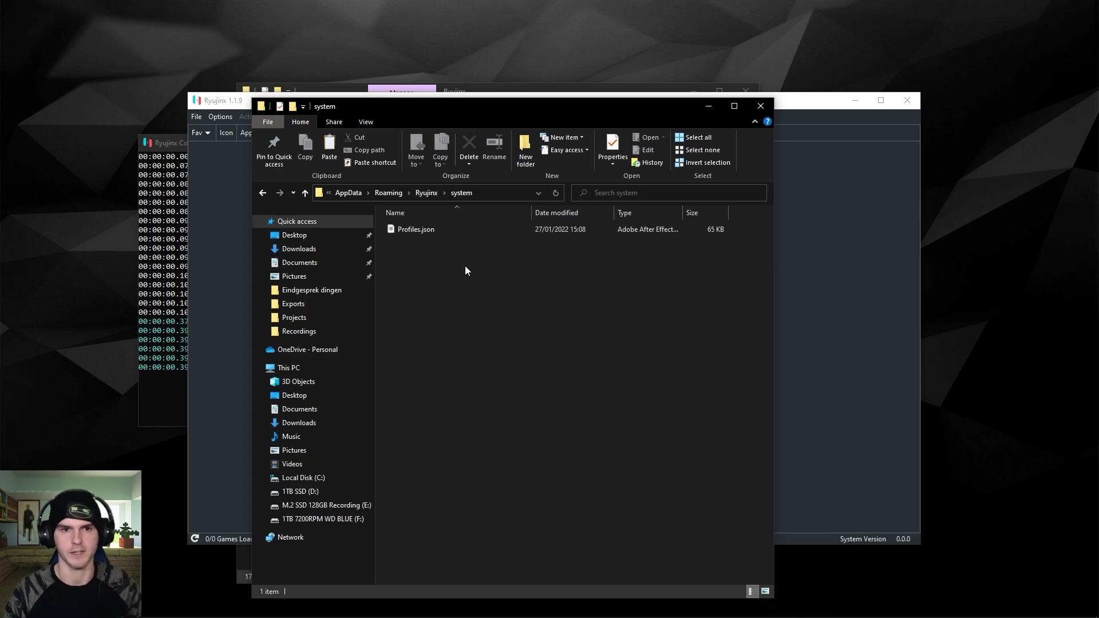
key("ctrl+v")
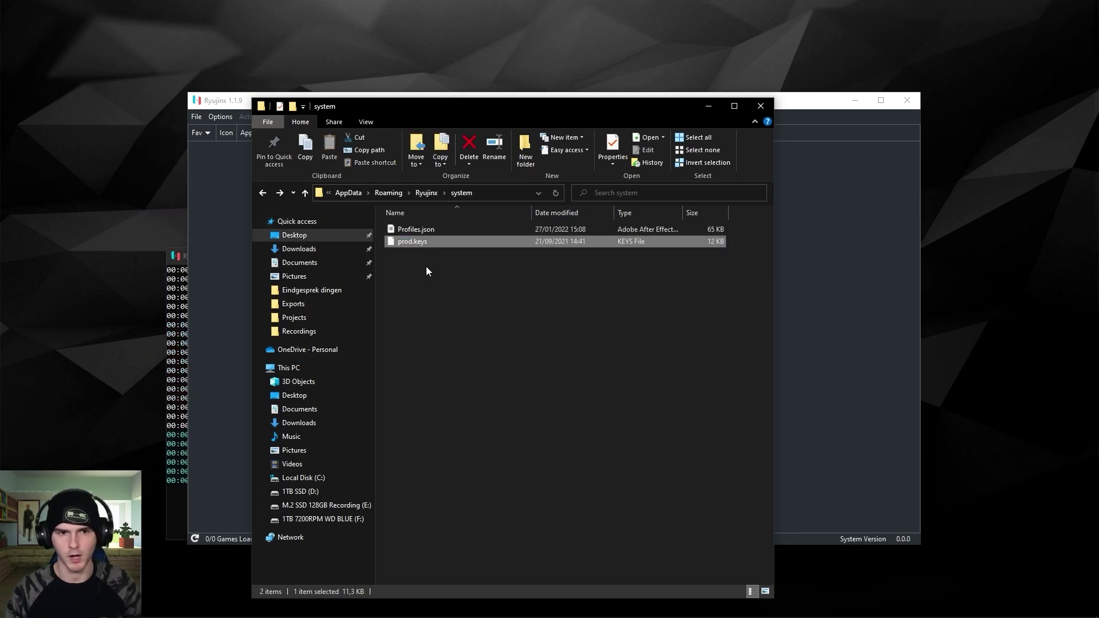
left_click(759, 105)
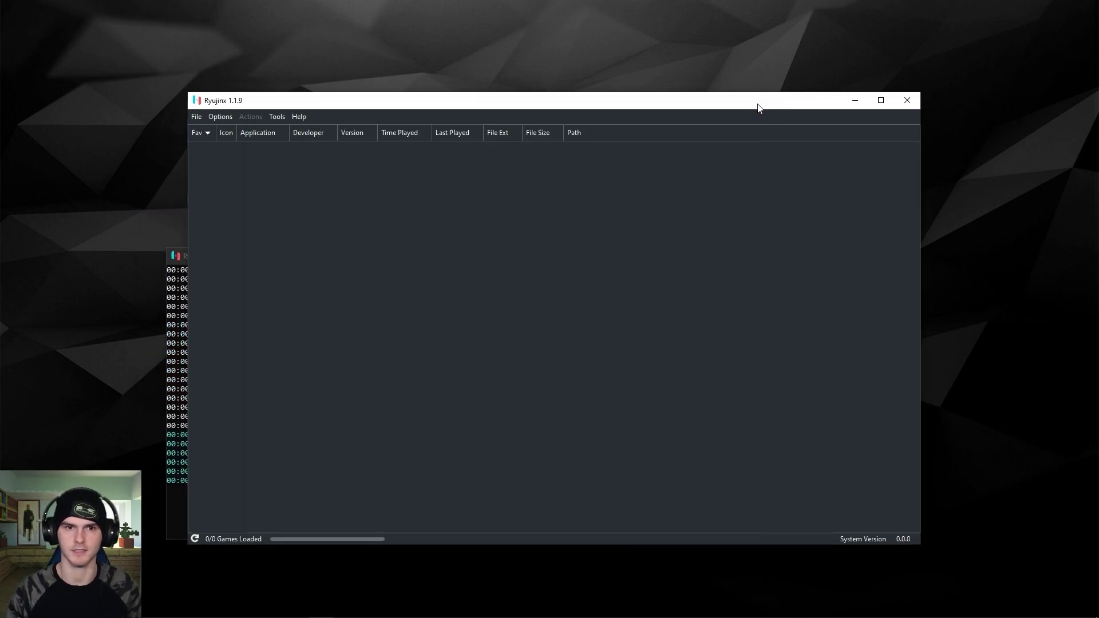
- Restart the emulator by closing it and running Ryujinx.exe again, and close the program folder window
left_click(908, 103)
double_click(430, 372)
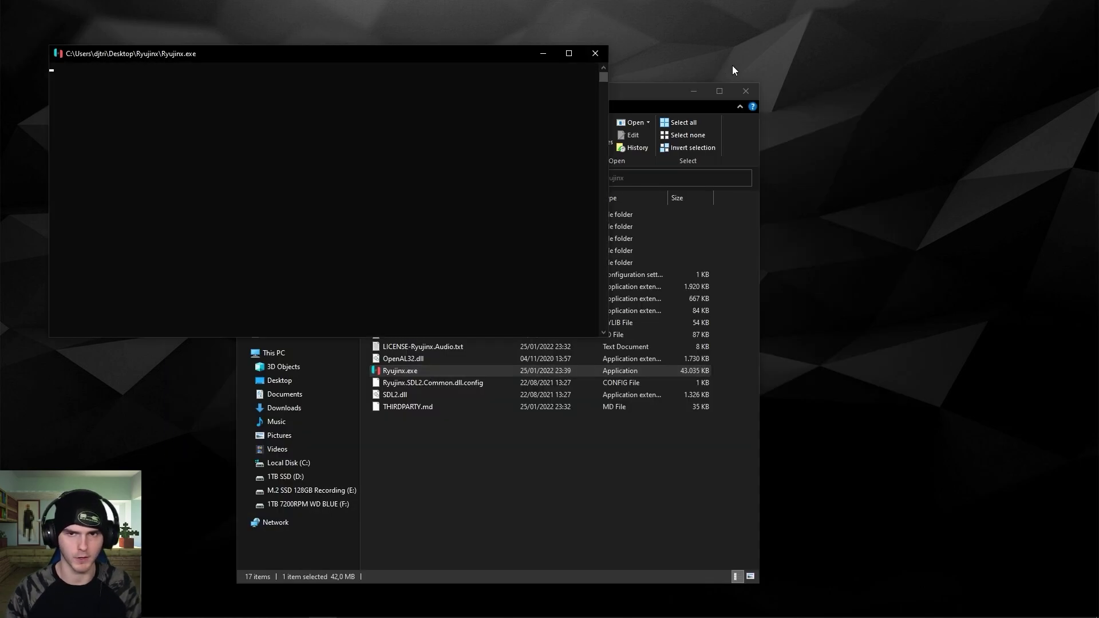
left_click(740, 91)
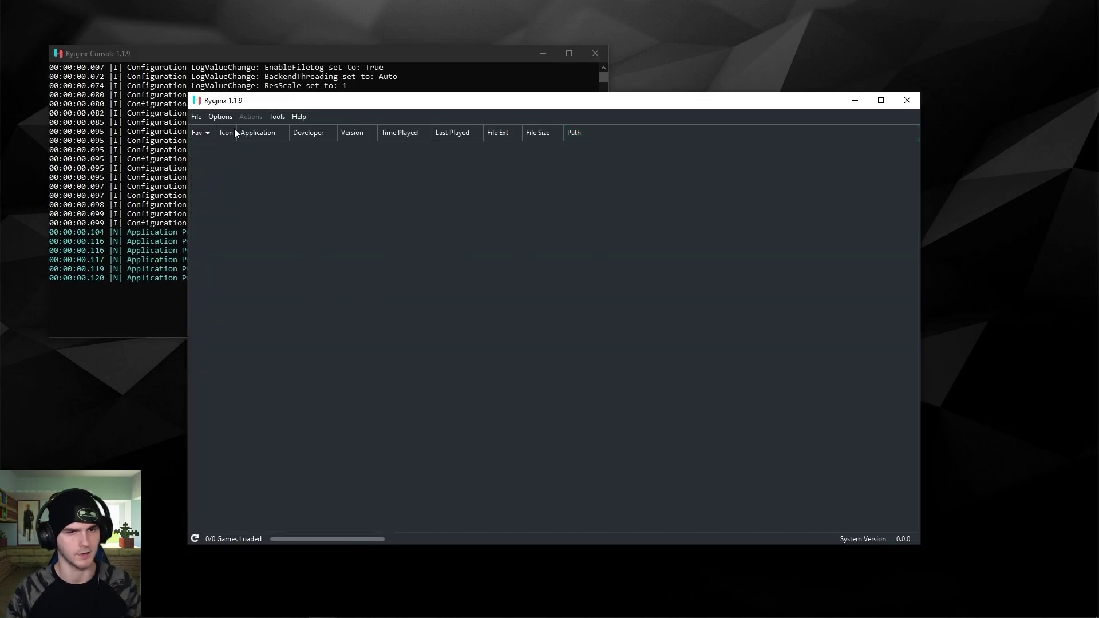
- Install the firmware from the Firmware 13.2.1.zip archive on the desktop, confirming the installation and dismissing the final notice
left_click(278, 117)
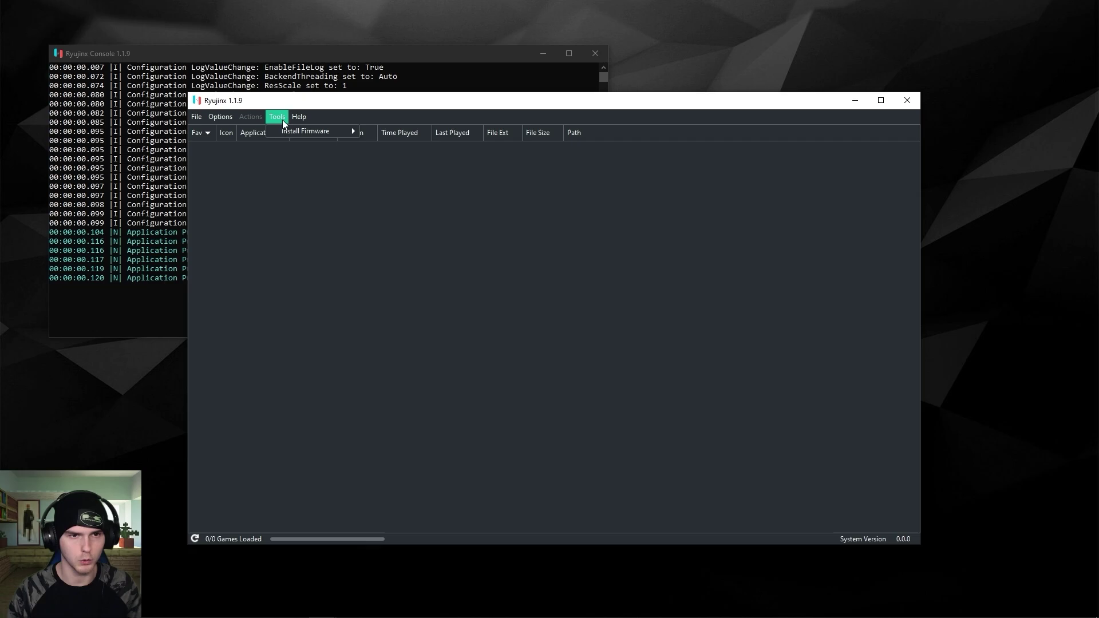
mouse_move(298, 130)
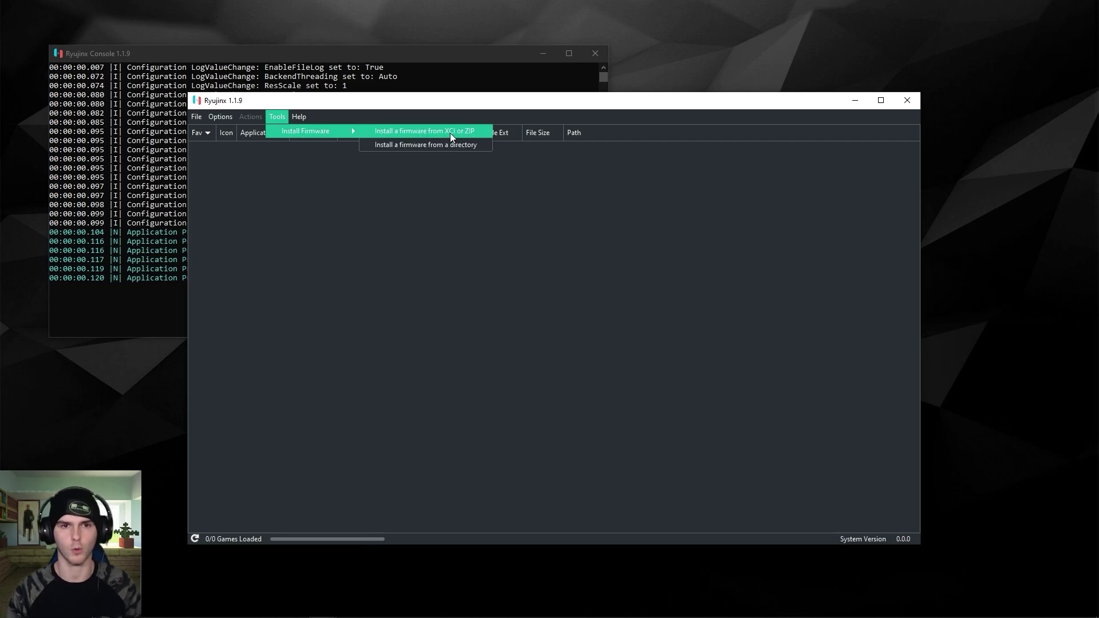
left_click(468, 134)
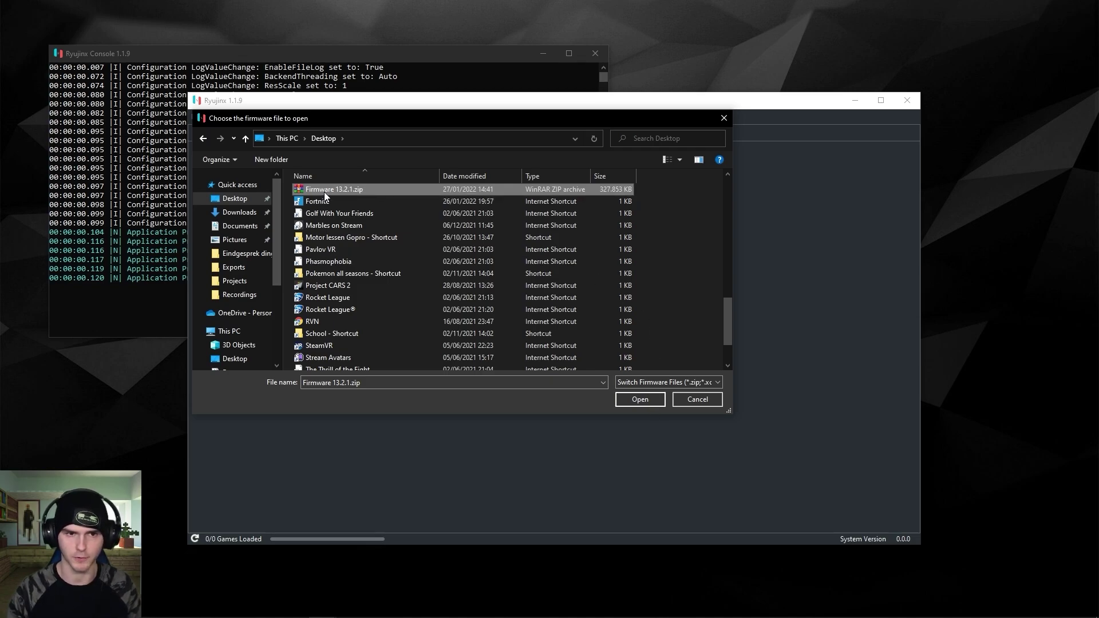
left_click(641, 399)
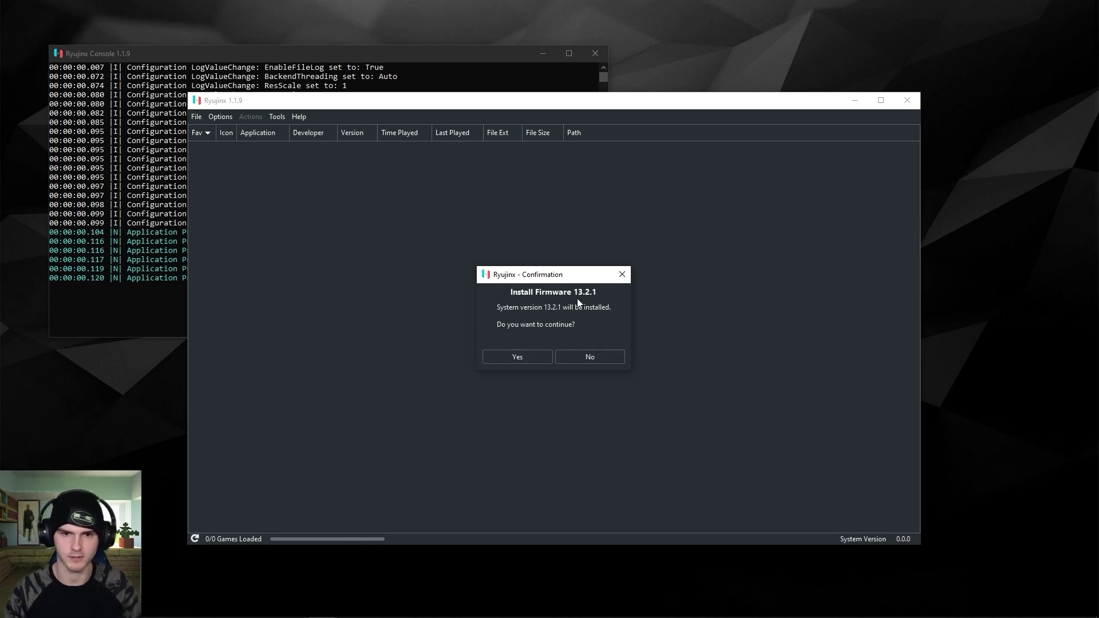
left_click(528, 356)
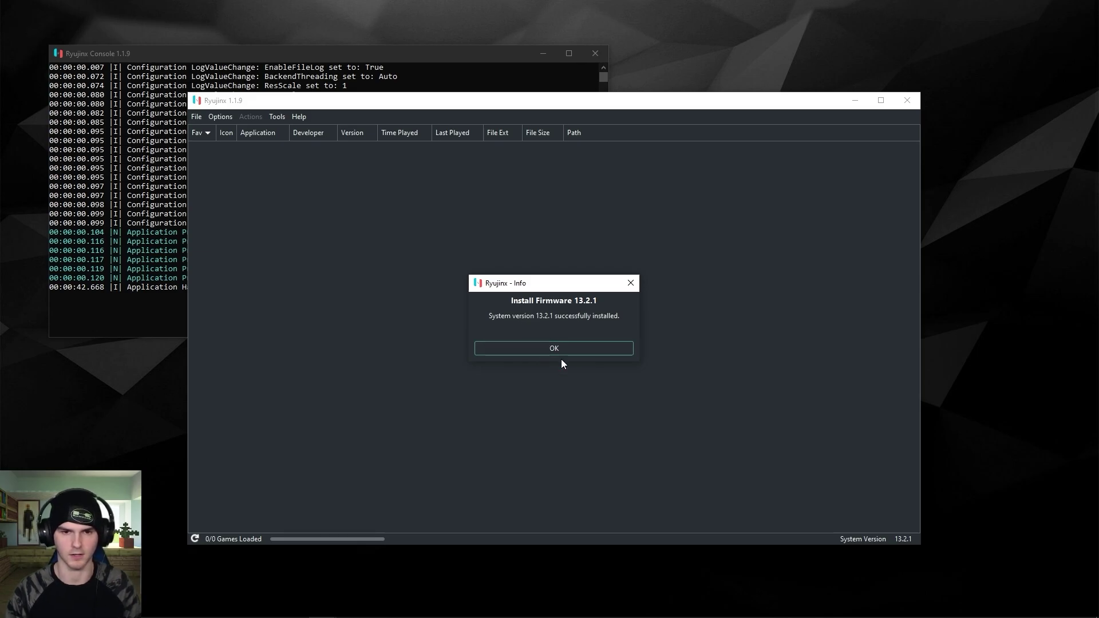
left_click(571, 348)
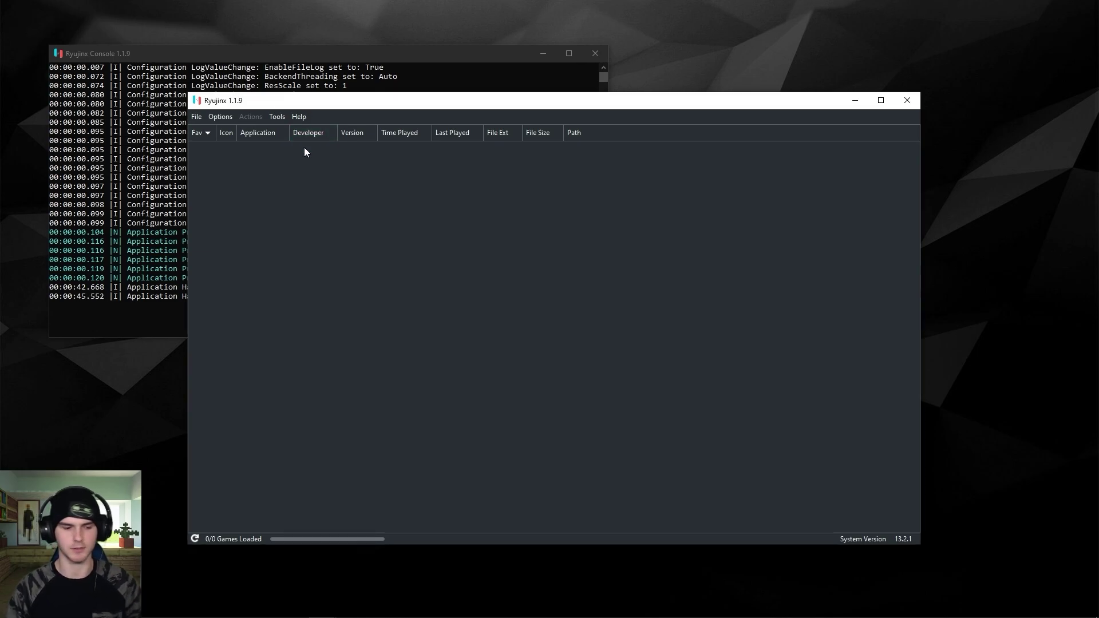
- Add the Yuzu Games folder on drive D: to the game directories in the emulator's general settings
left_click(225, 118)
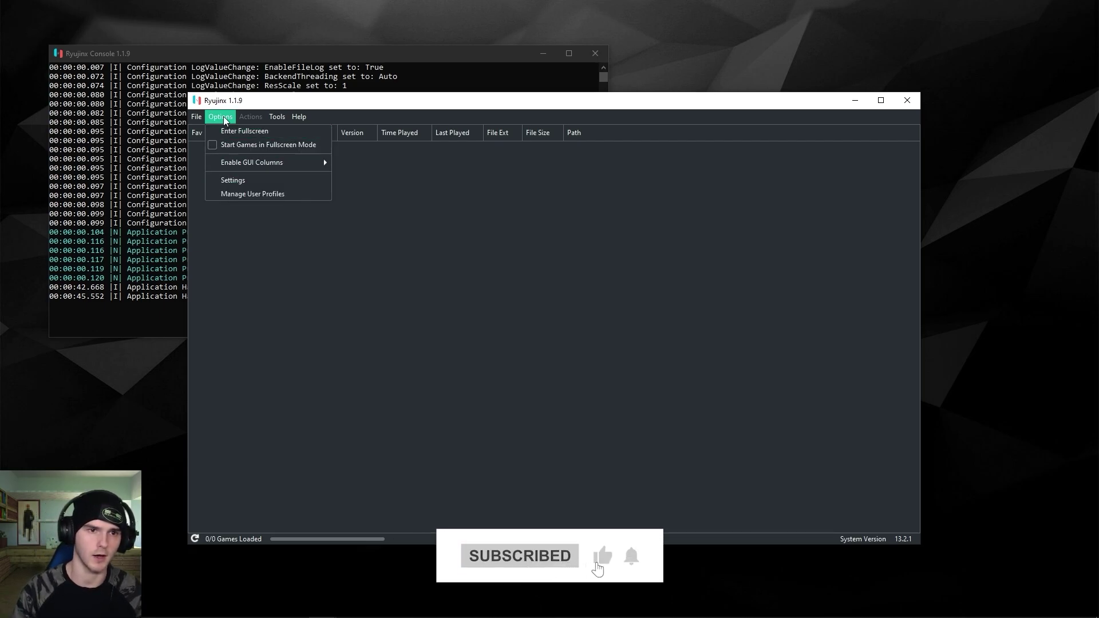
left_click(249, 181)
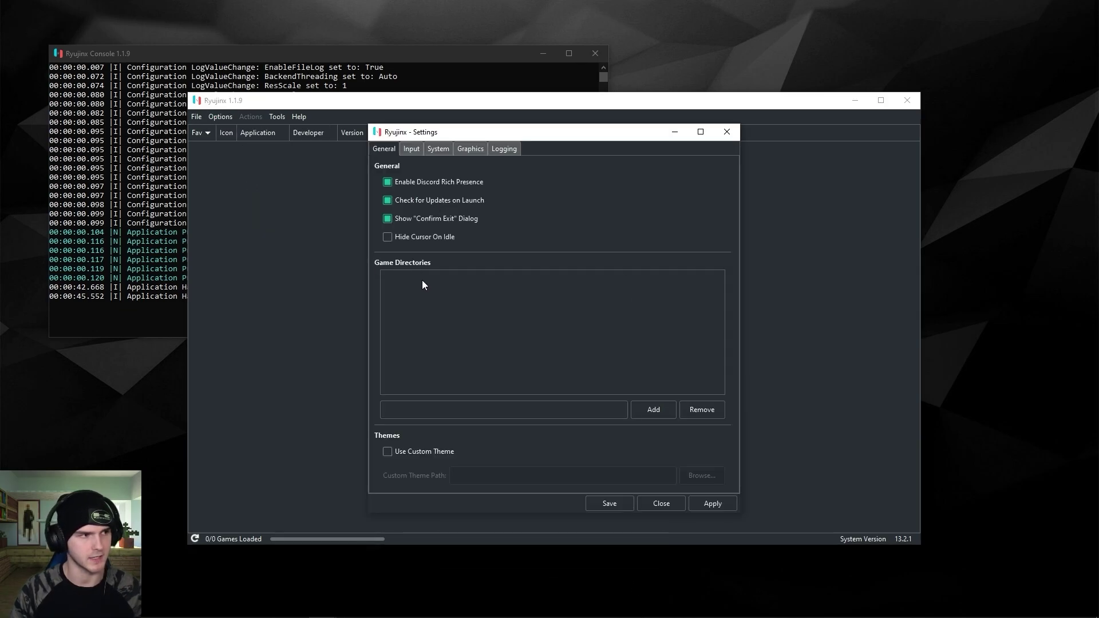
left_click(646, 409)
left_click(519, 298)
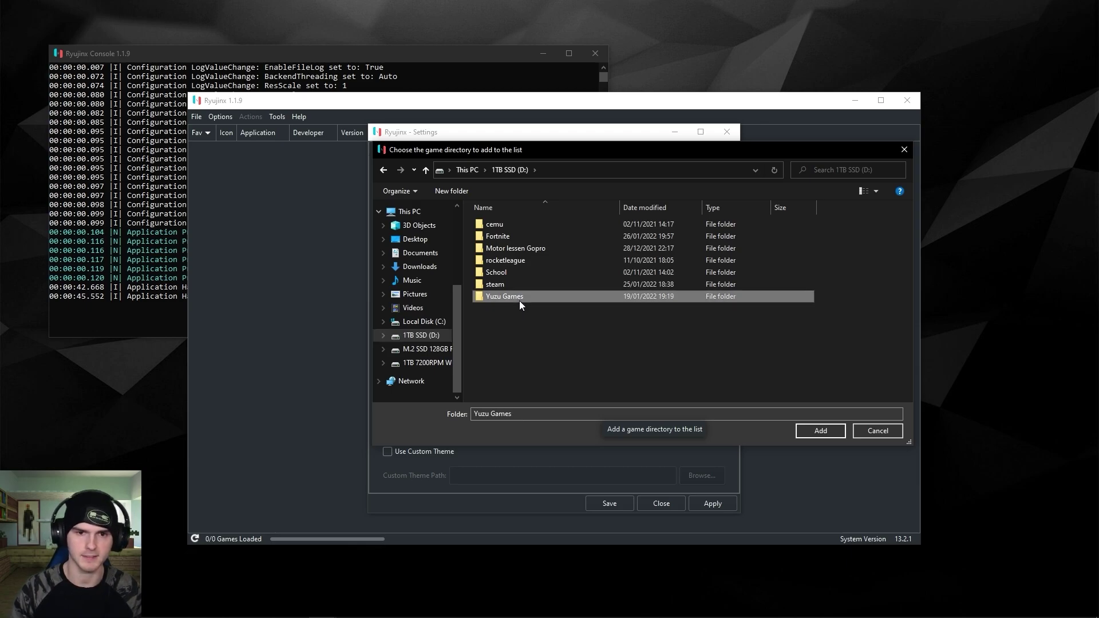
left_click(815, 434)
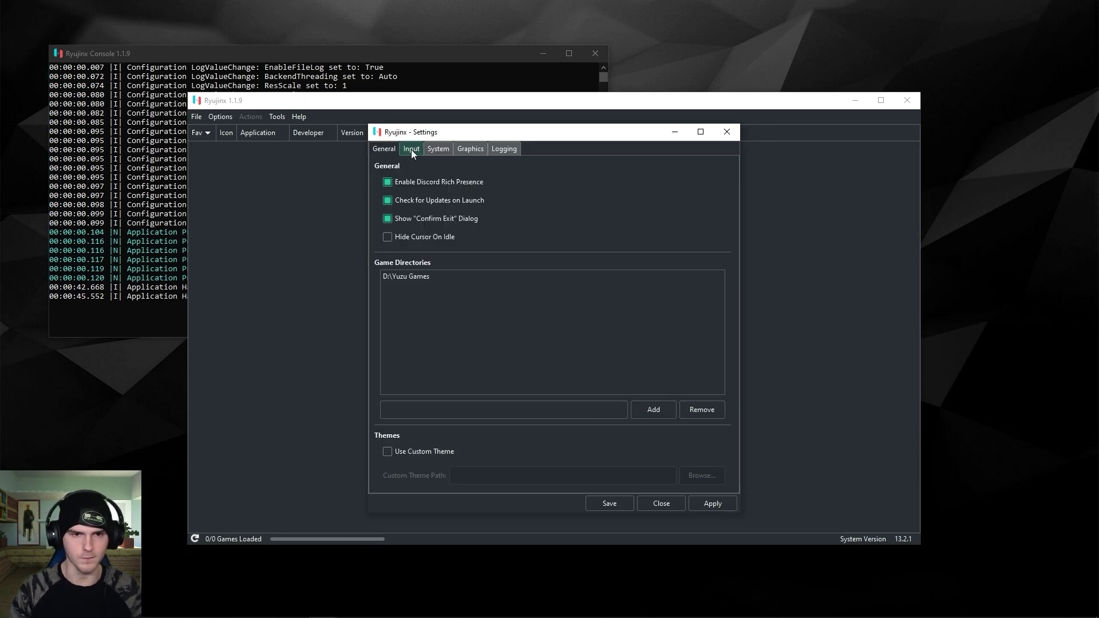
- Configure Player 1 with the Xbox One S Controller as input device and type Pro Controller, and load the Default profile
left_click(412, 149)
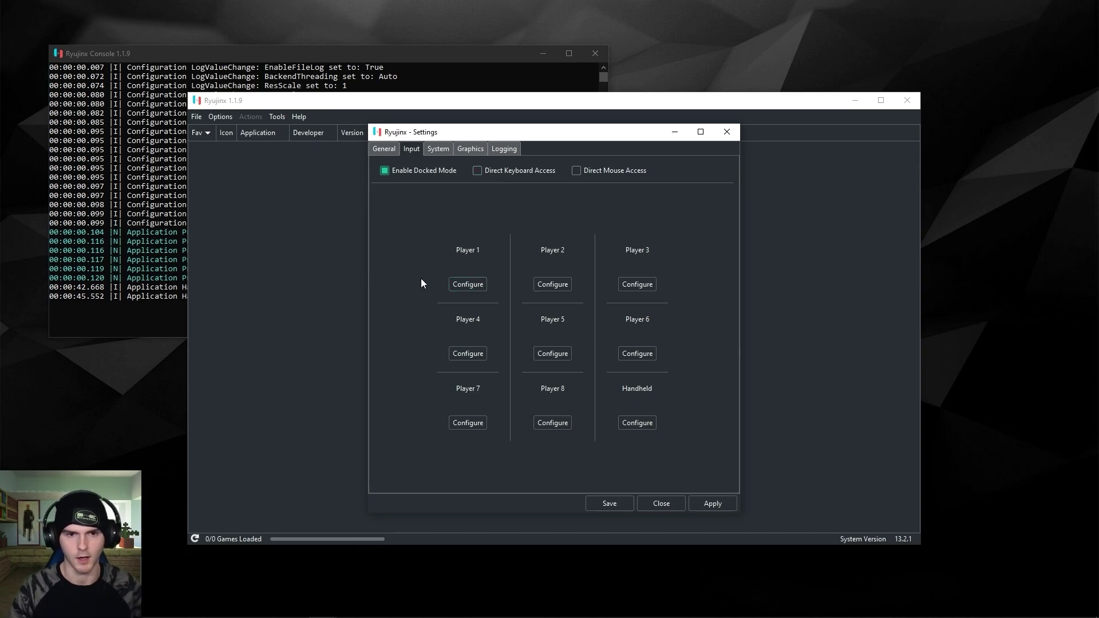
left_click(467, 286)
left_click(355, 136)
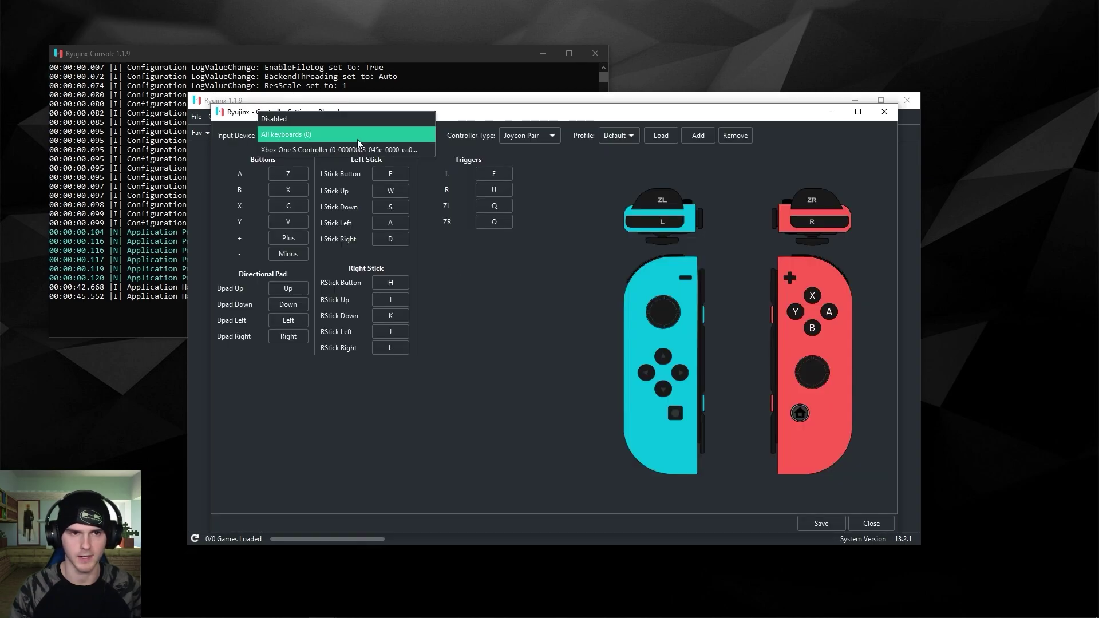
left_click(320, 150)
left_click(524, 137)
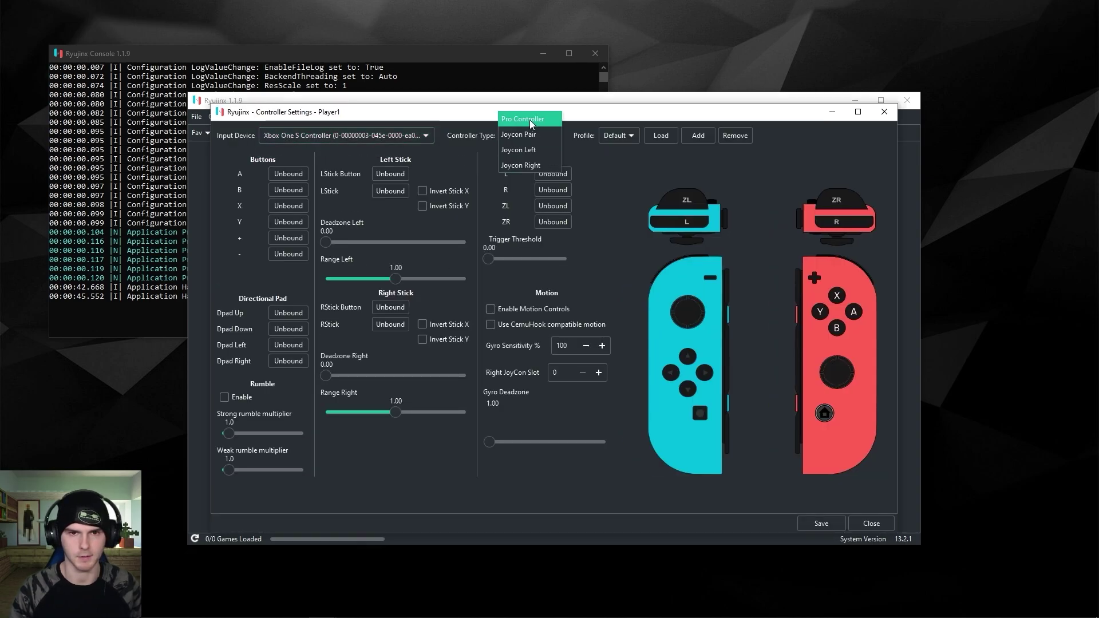
left_click(530, 119)
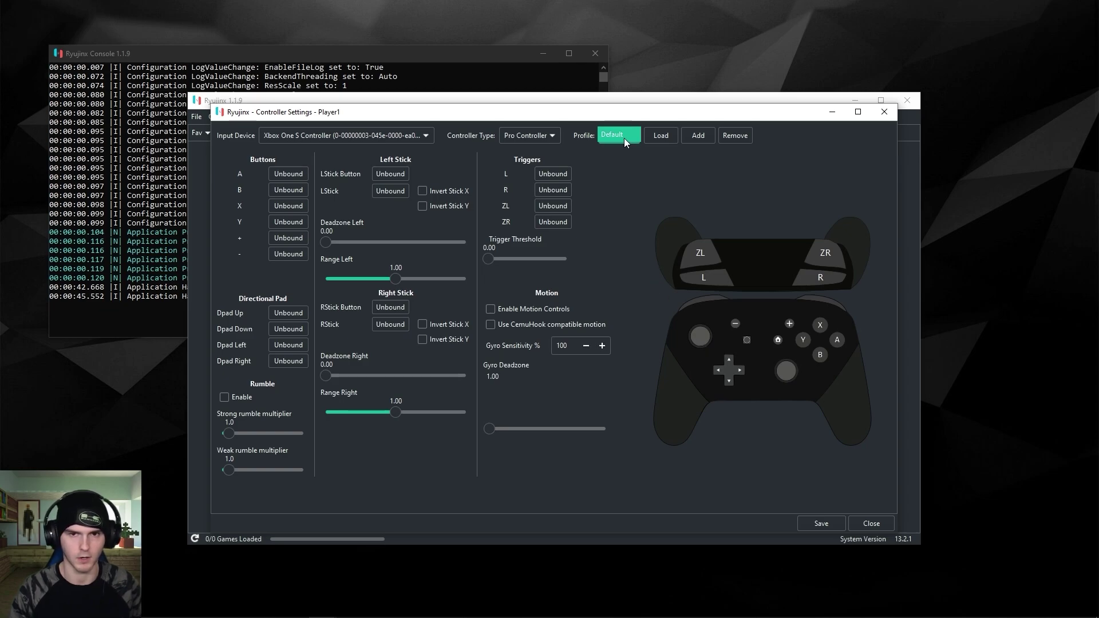
left_click(657, 138)
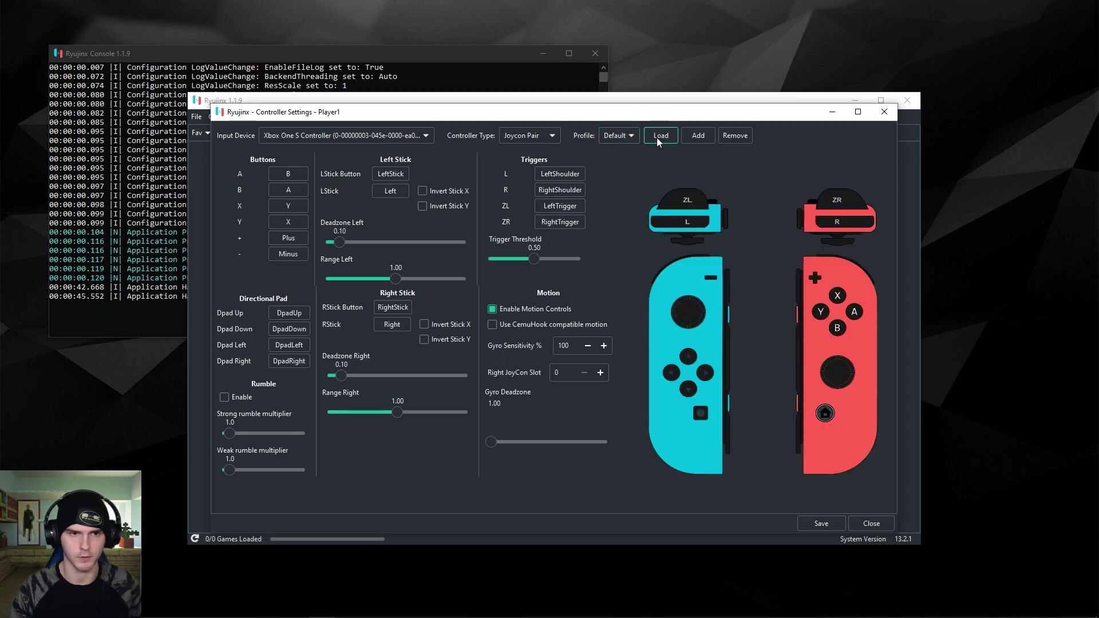
- Set Player 1's controller type back to Pro Controller and bind button A to A and button B to B
left_click(532, 137)
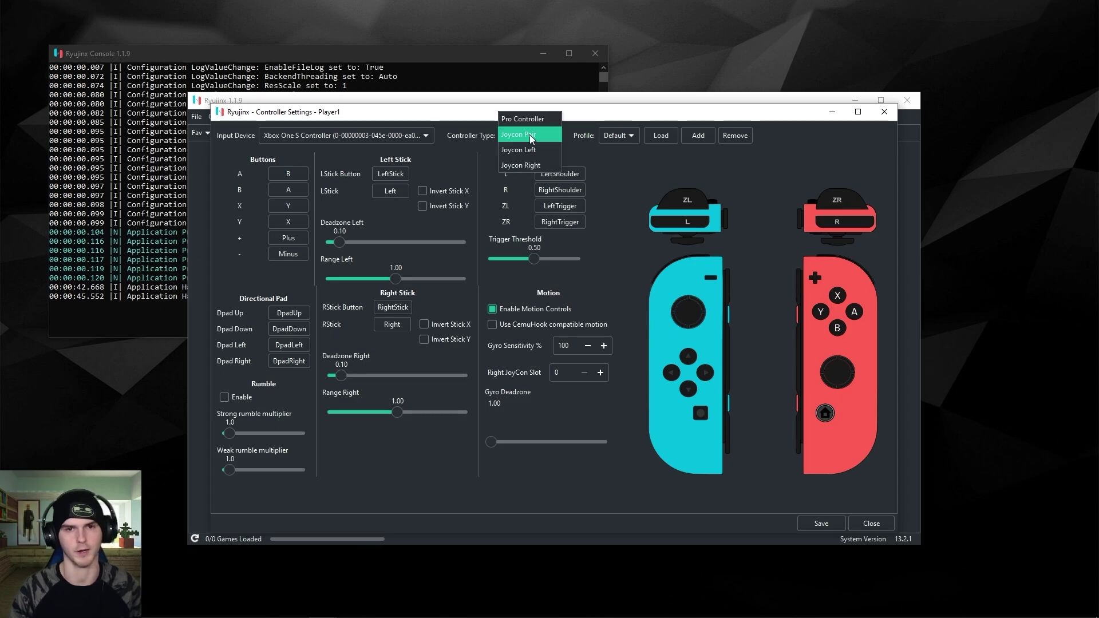
left_click(530, 118)
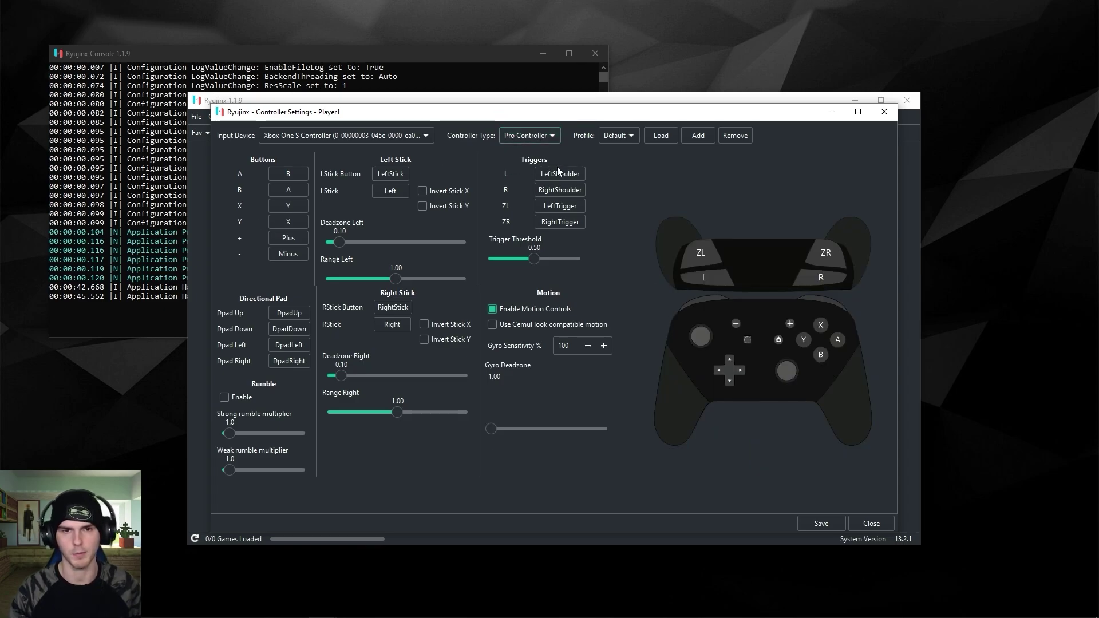
left_click(289, 178)
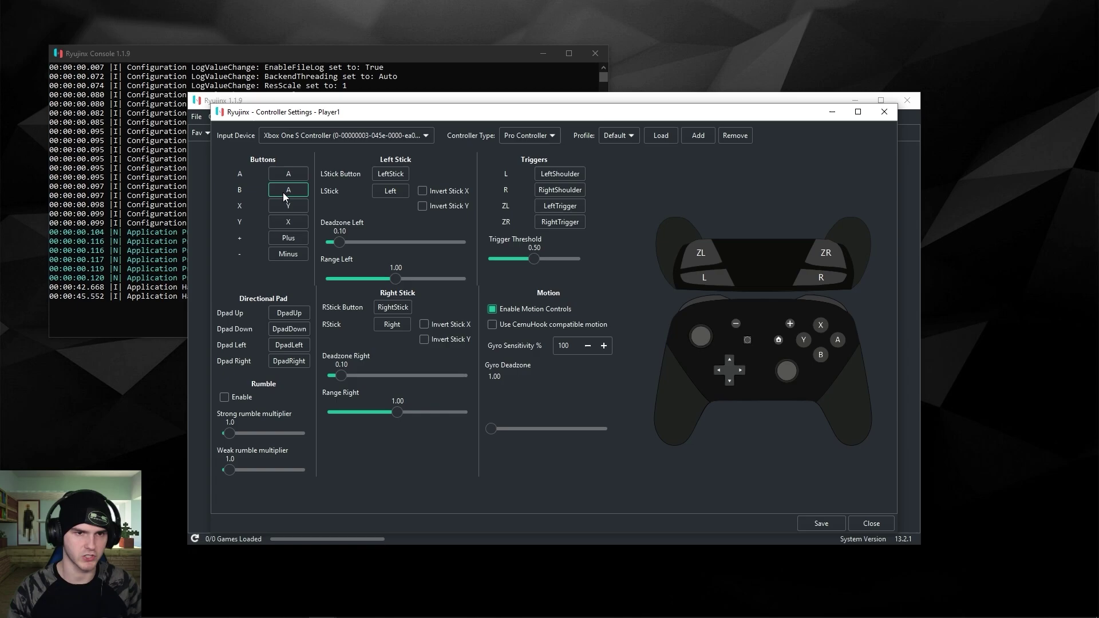
left_click(283, 191)
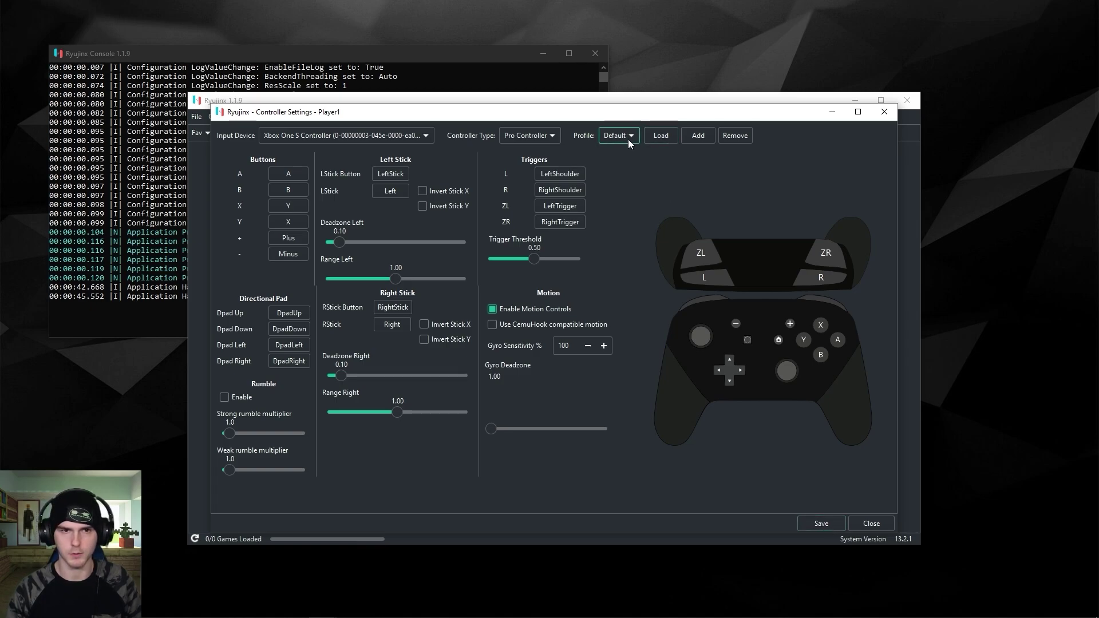
- Add the current mapping as a new profile named xbox and save Player 1's controller settings
left_click(695, 136)
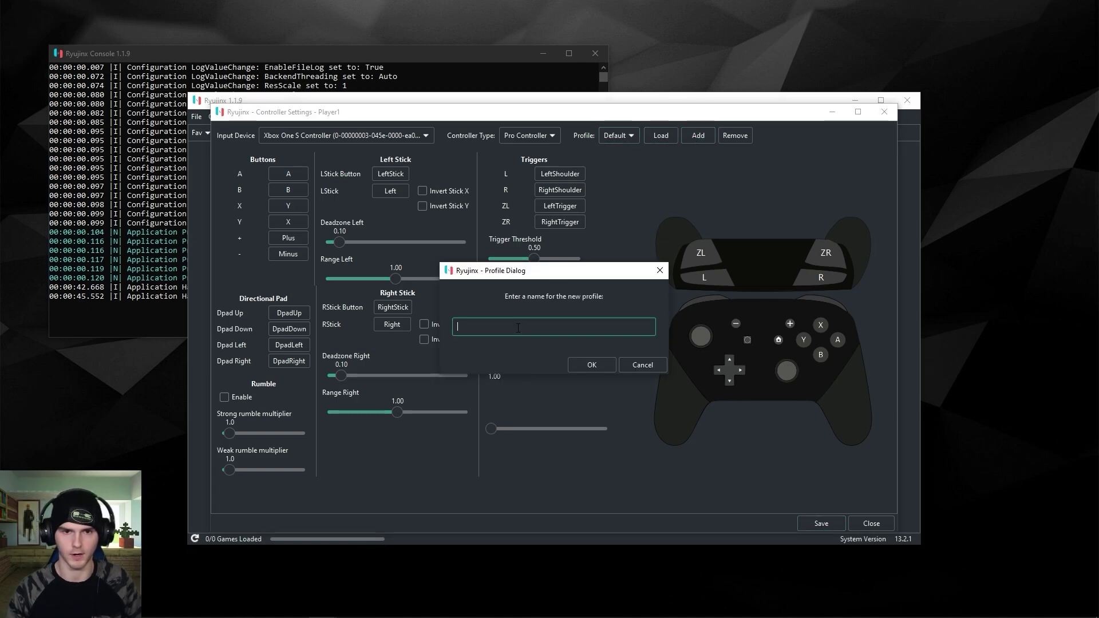
type("xbox")
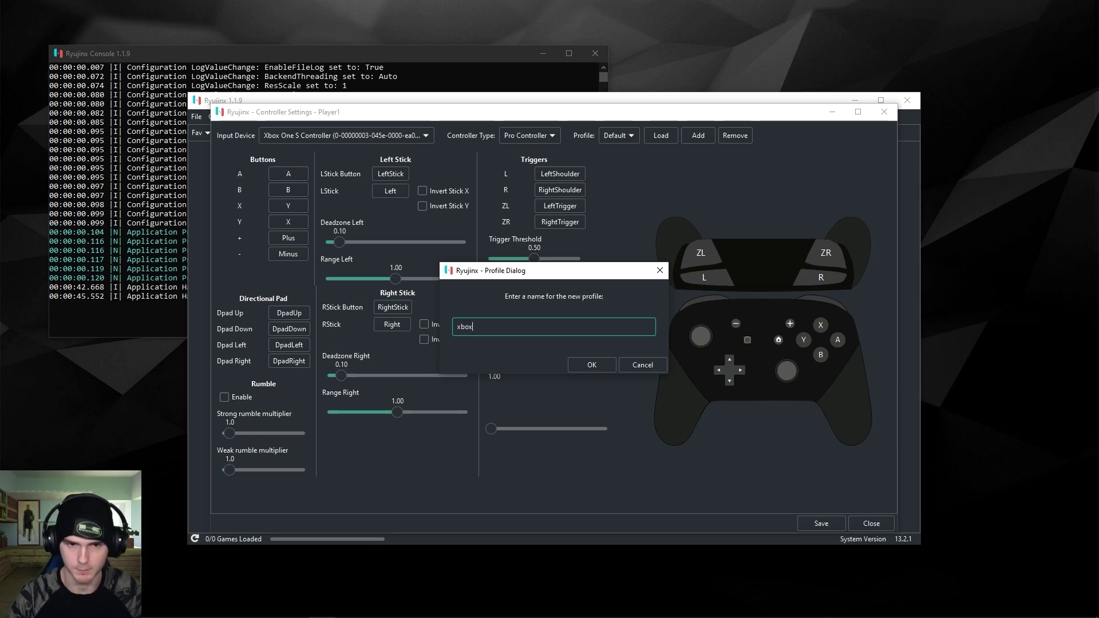
left_click(592, 366)
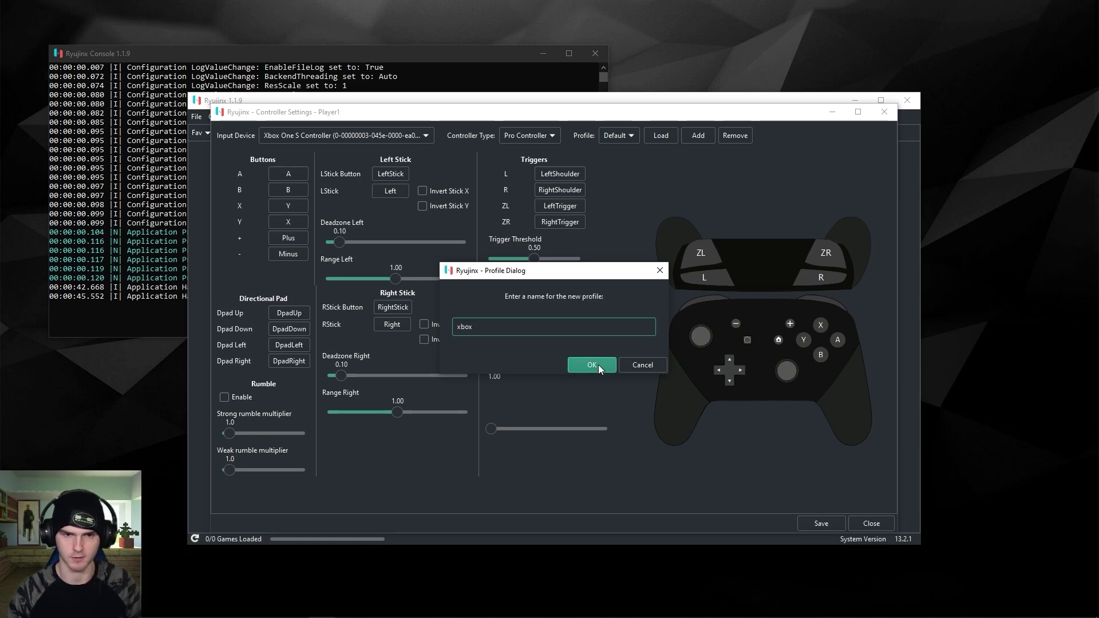
left_click(822, 523)
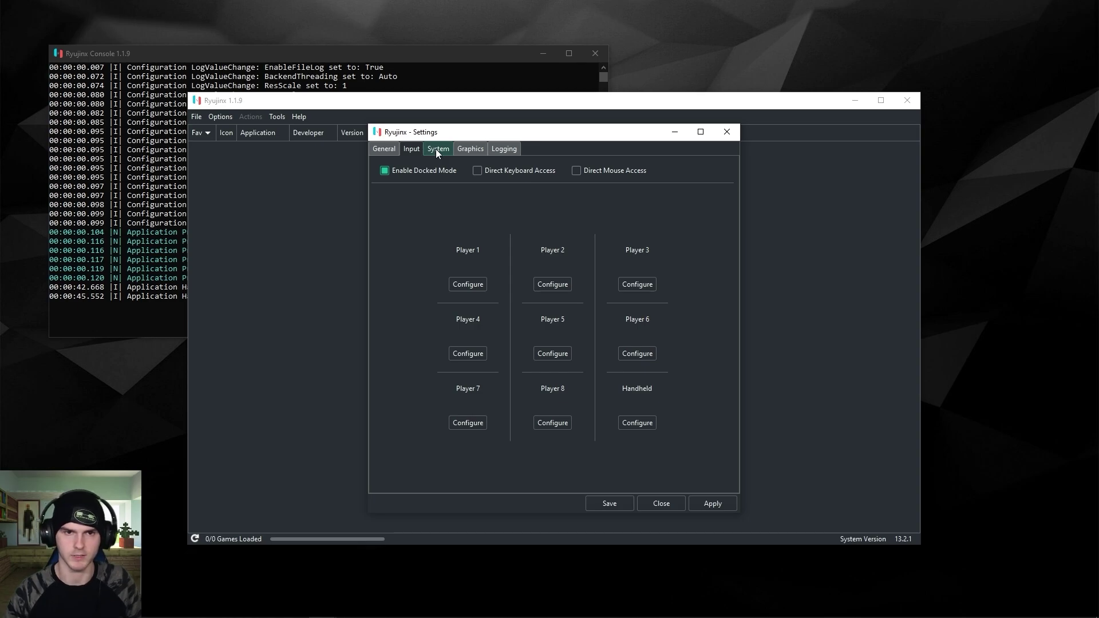
- In the system settings, choose USA as the region and enable the Expand DRAM size to 6GB and Ignore Missing Services hacks
left_click(437, 150)
left_click(469, 187)
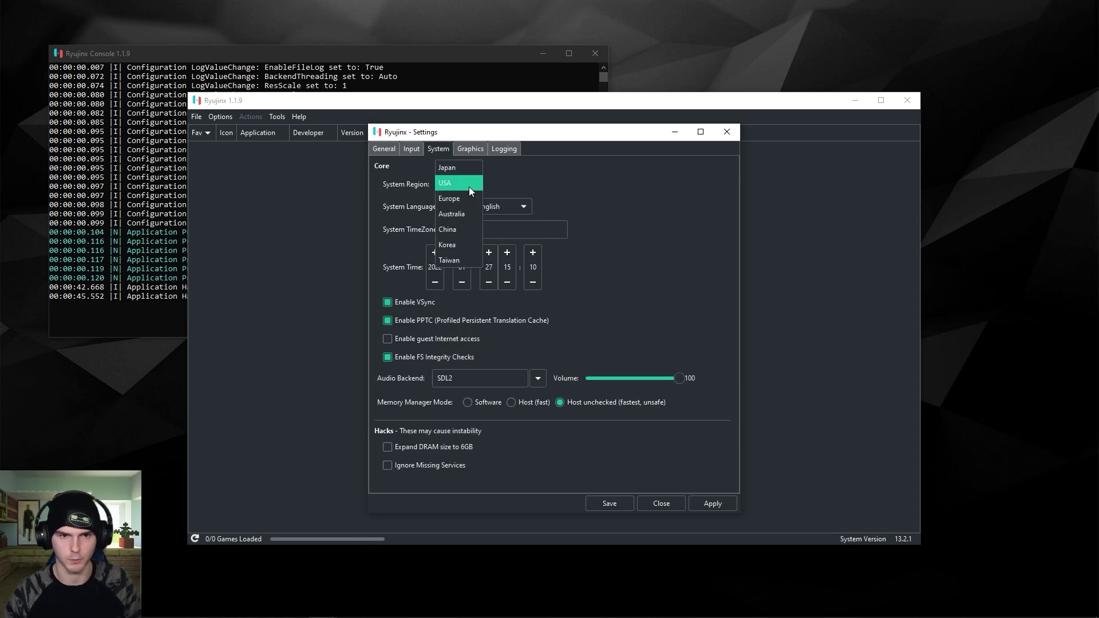
left_click(469, 187)
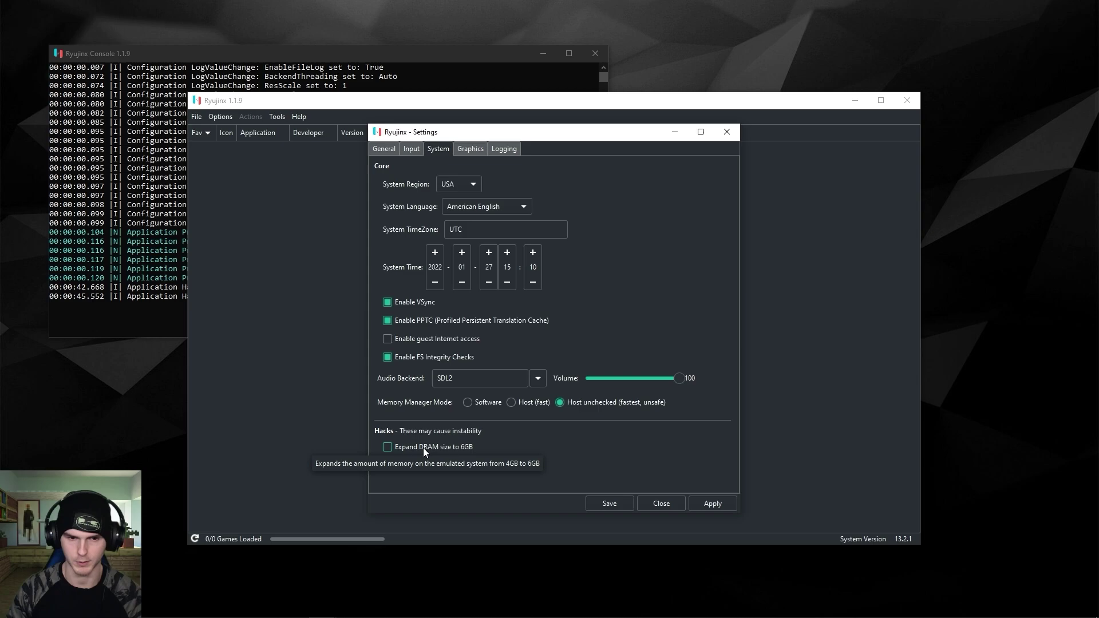
left_click(387, 448)
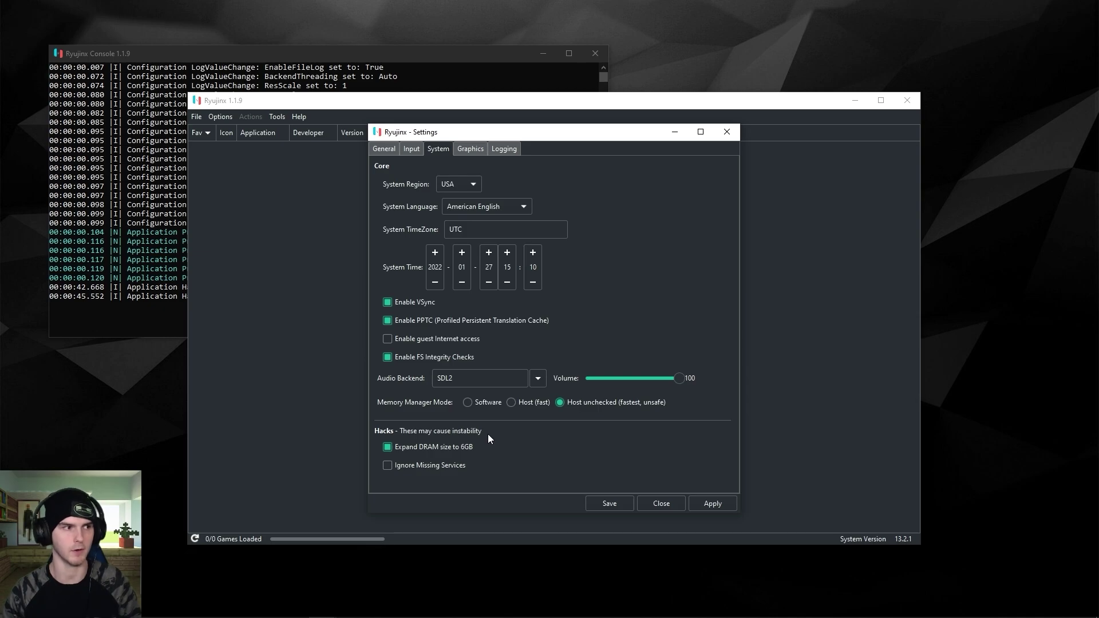
left_click(387, 467)
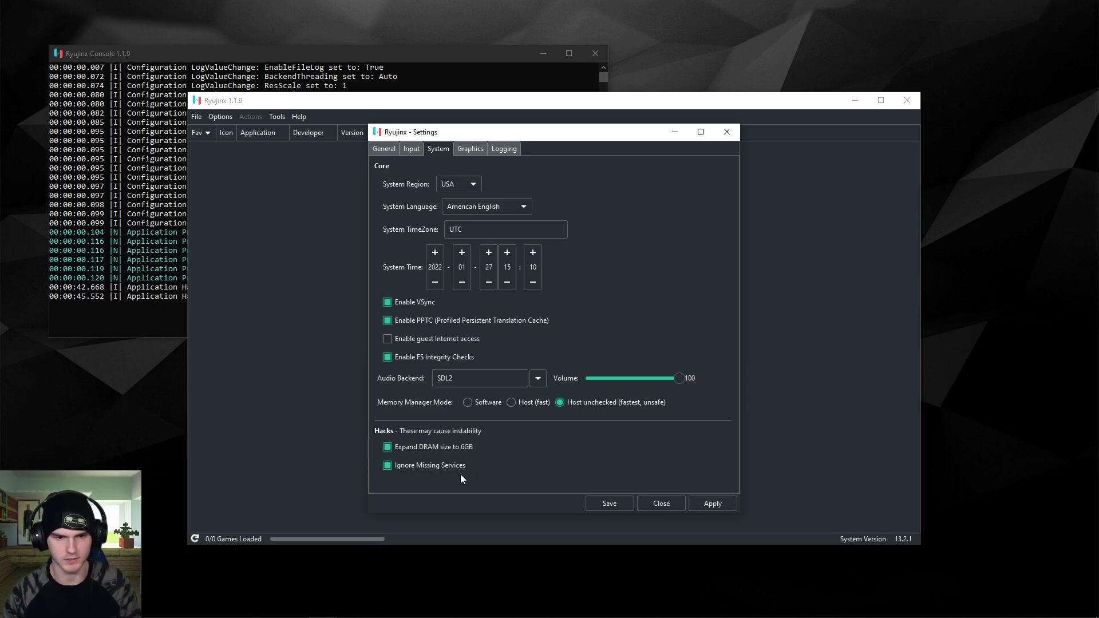
- Set the resolution scale to 2x (1440p/2160p) in the graphics settings
left_click(473, 150)
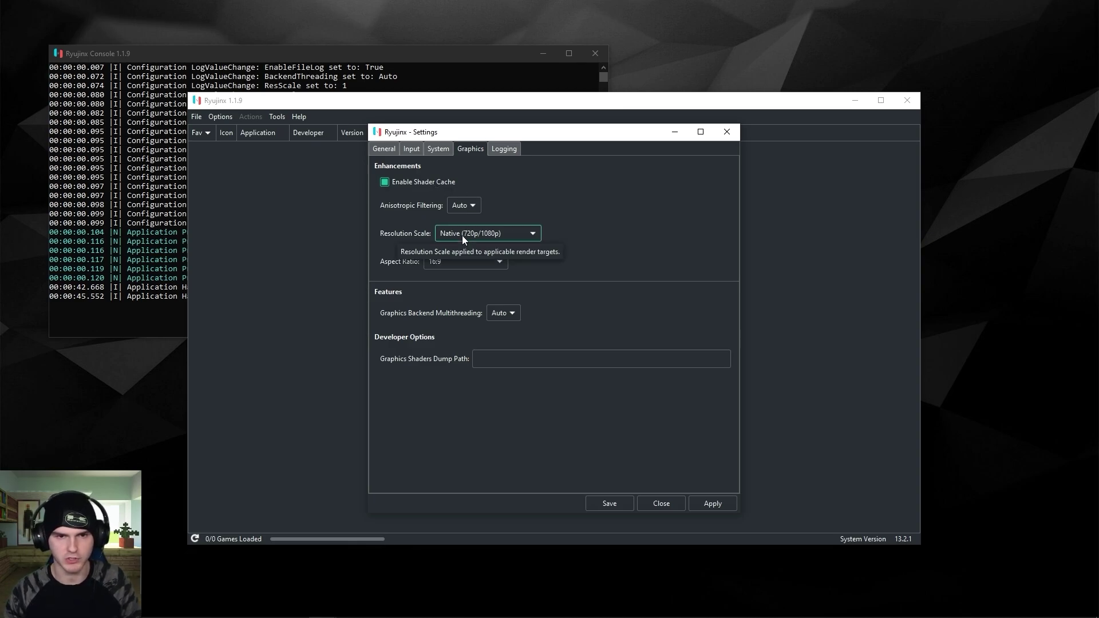
left_click(505, 235)
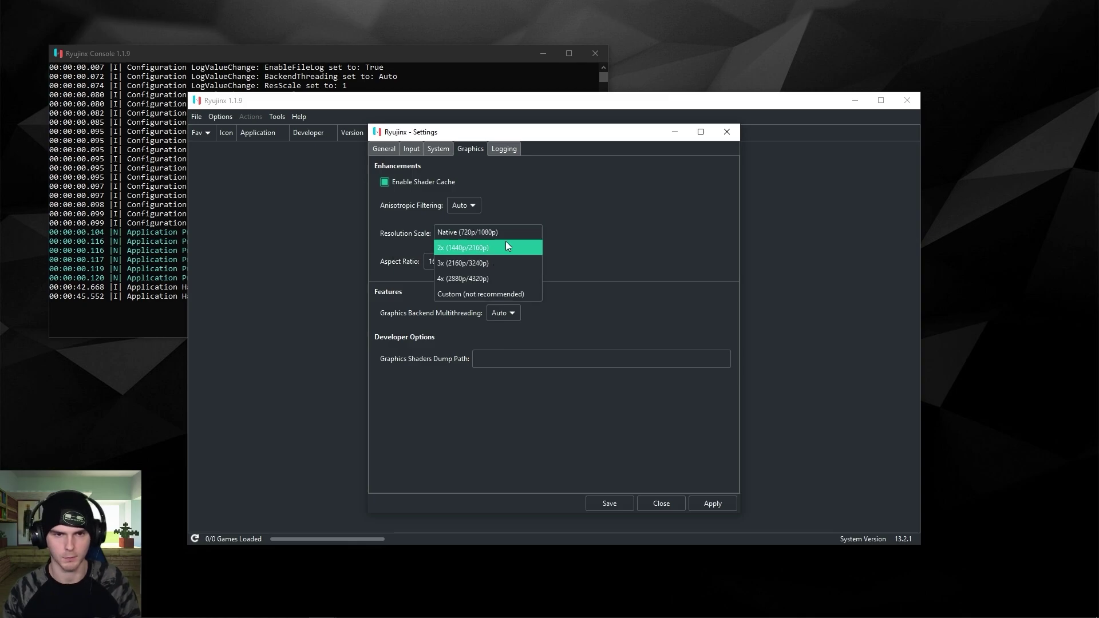
left_click(504, 248)
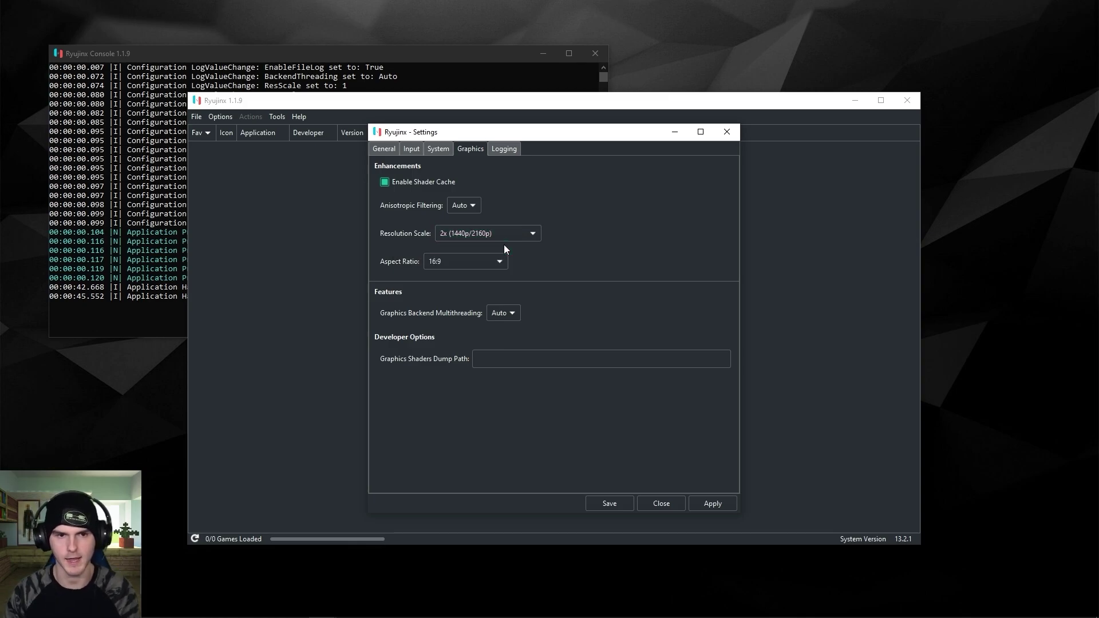
- Set Graphics Backend Multithreading to On and dismiss the restart warning
left_click(503, 313)
left_click(402, 324)
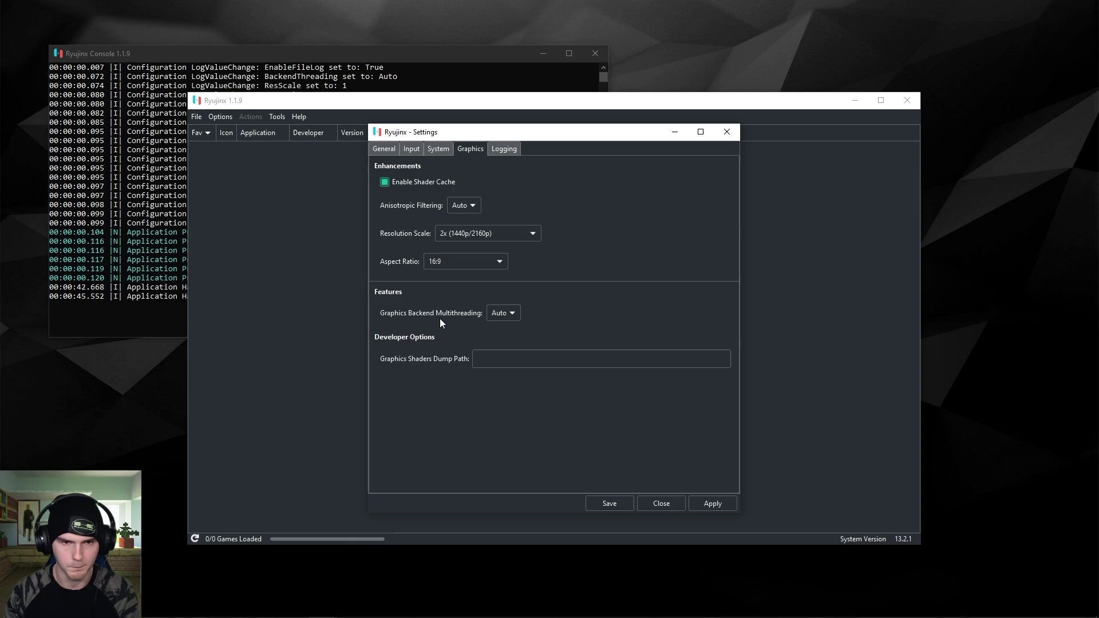
left_click(507, 313)
left_click(507, 341)
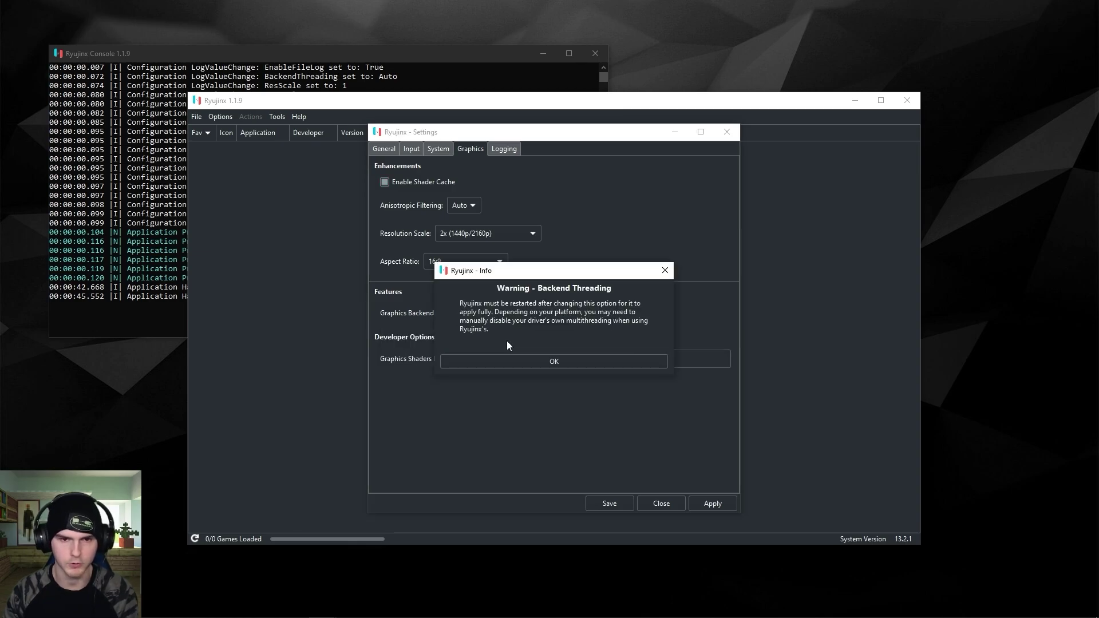
left_click(542, 361)
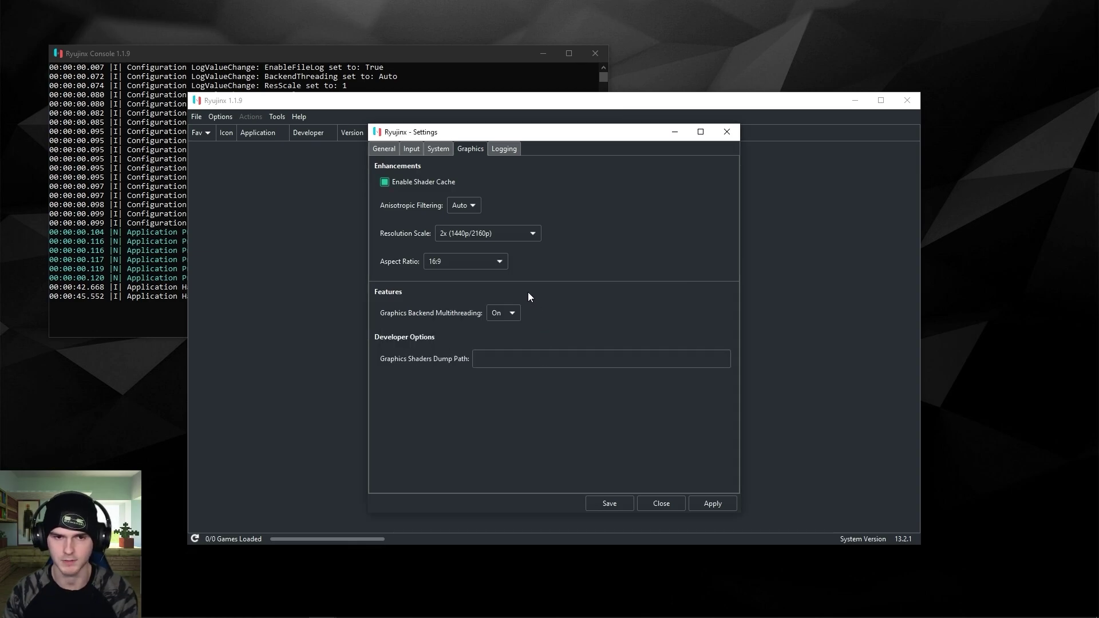
left_click(506, 314)
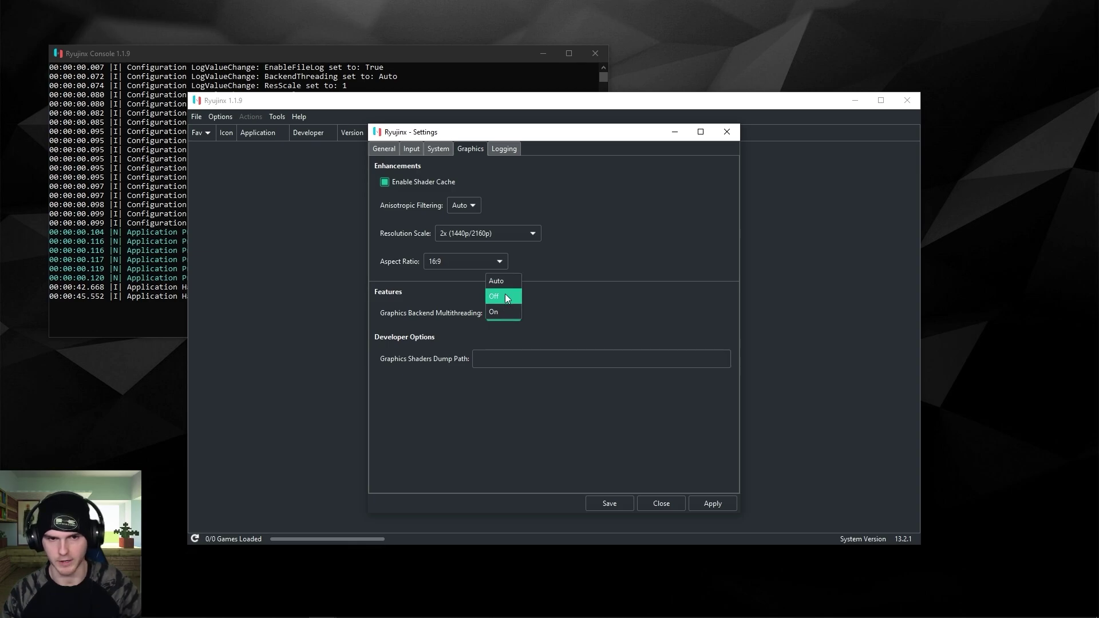
left_click(575, 317)
- In the logging settings, disable logging to file and the stub, info, warning, error and guest logs
left_click(504, 148)
left_click(388, 181)
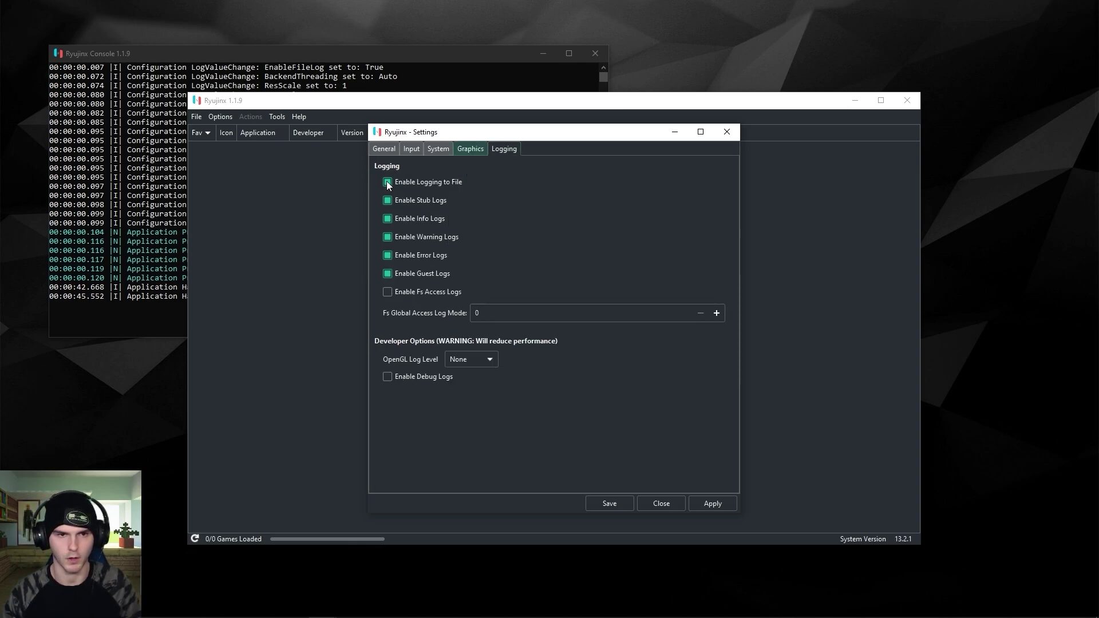
left_click(388, 199)
left_click(387, 218)
left_click(388, 237)
left_click(393, 255)
left_click(391, 273)
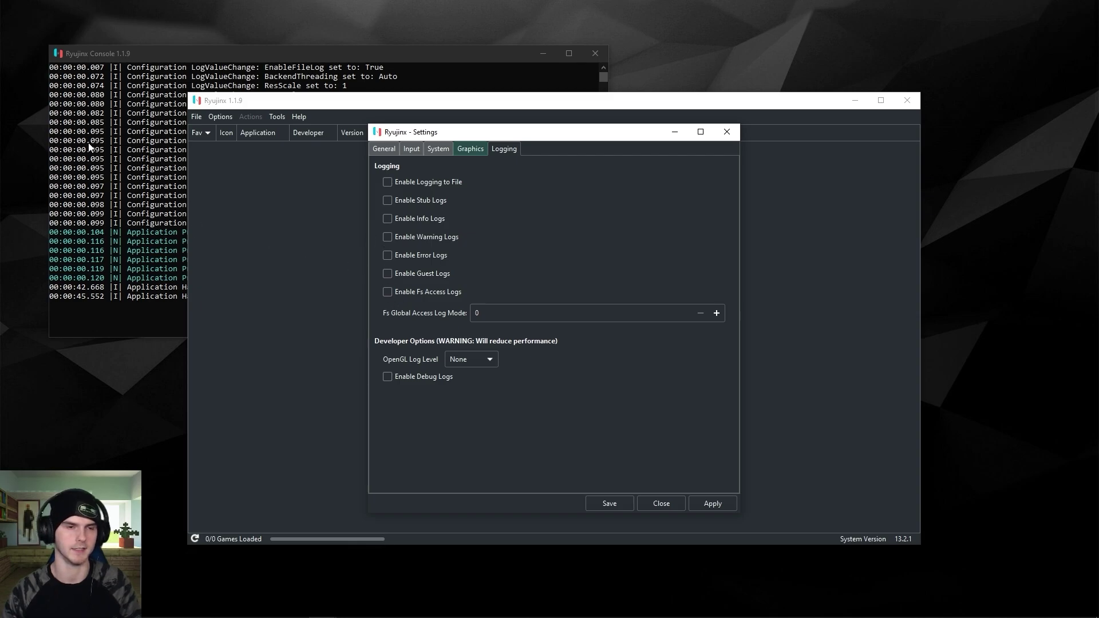
- Review the input settings, including Docked Mode, and apply and save the emulator settings
left_click(412, 148)
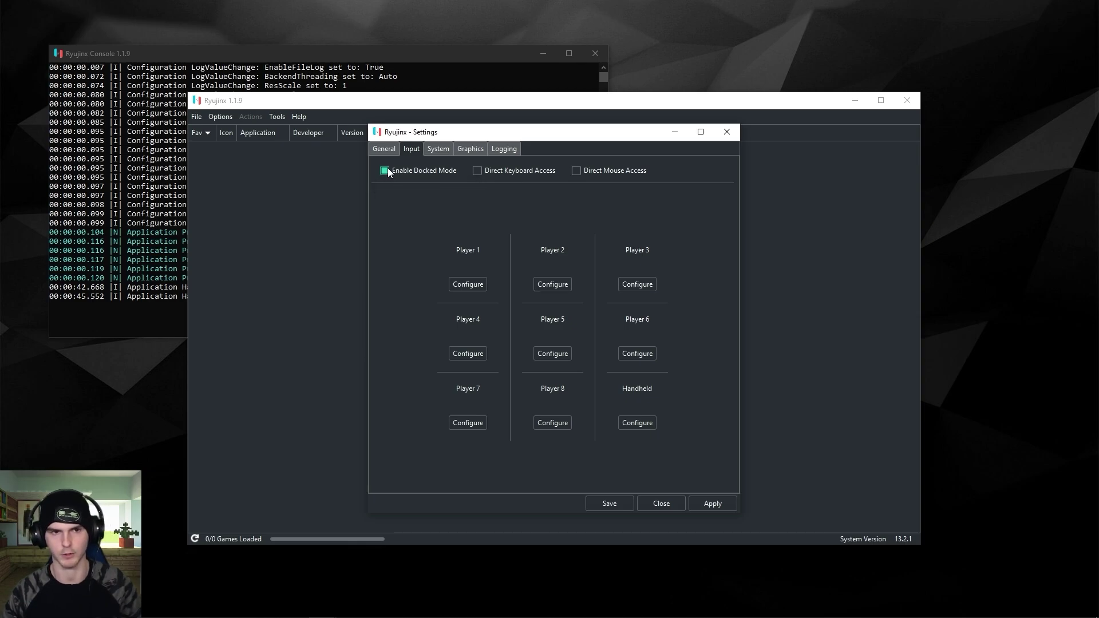
left_click(713, 504)
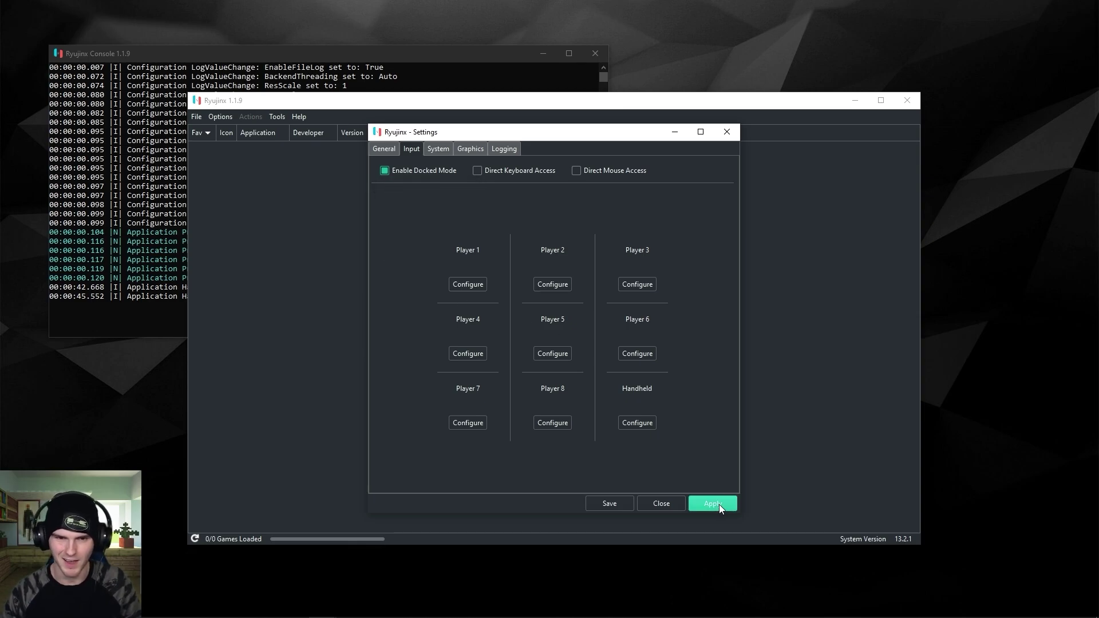
left_click(608, 503)
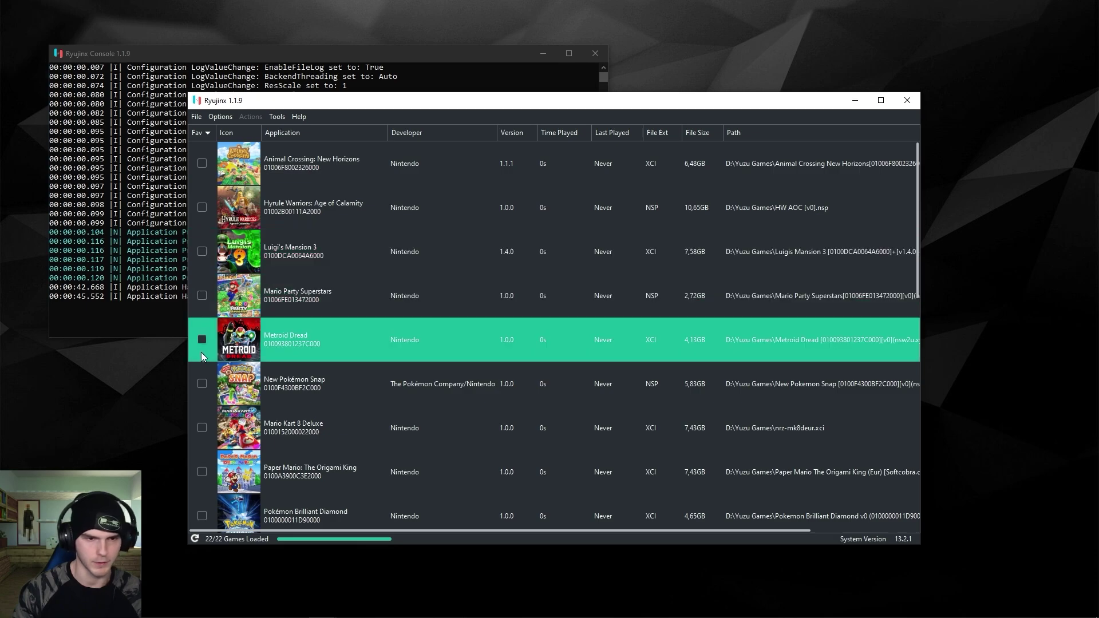
- Mark Pokémon Brilliant Diamond, Pokémon Sword, Pokémon Legends: Arceus and Mario Kart 8 Deluxe as favorites in the game list
scroll(201, 352, "down", 4)
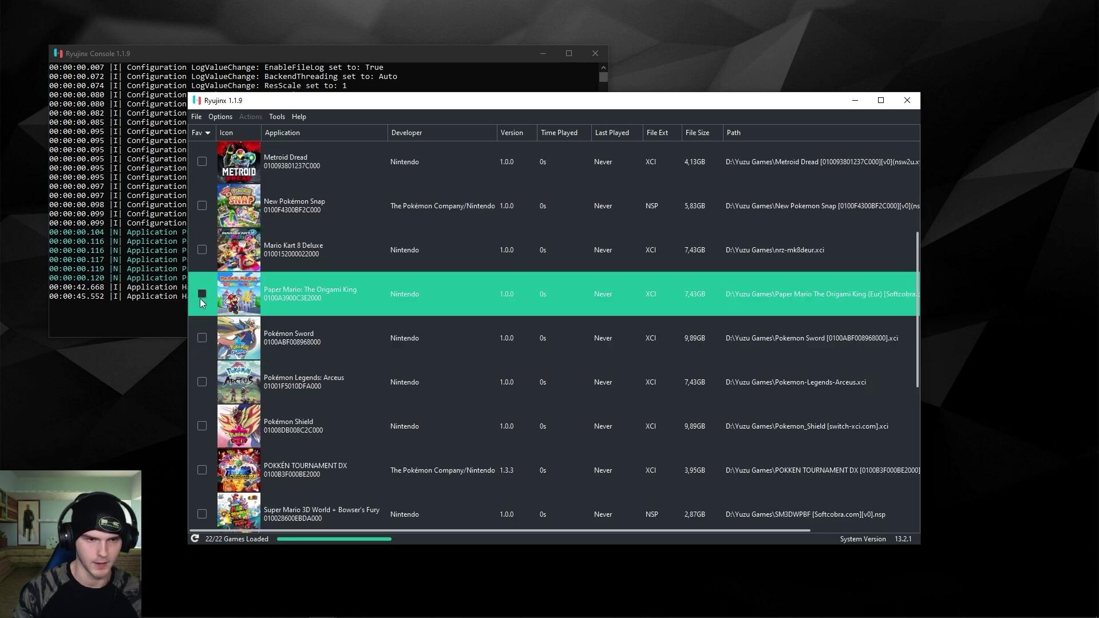
left_click(202, 337)
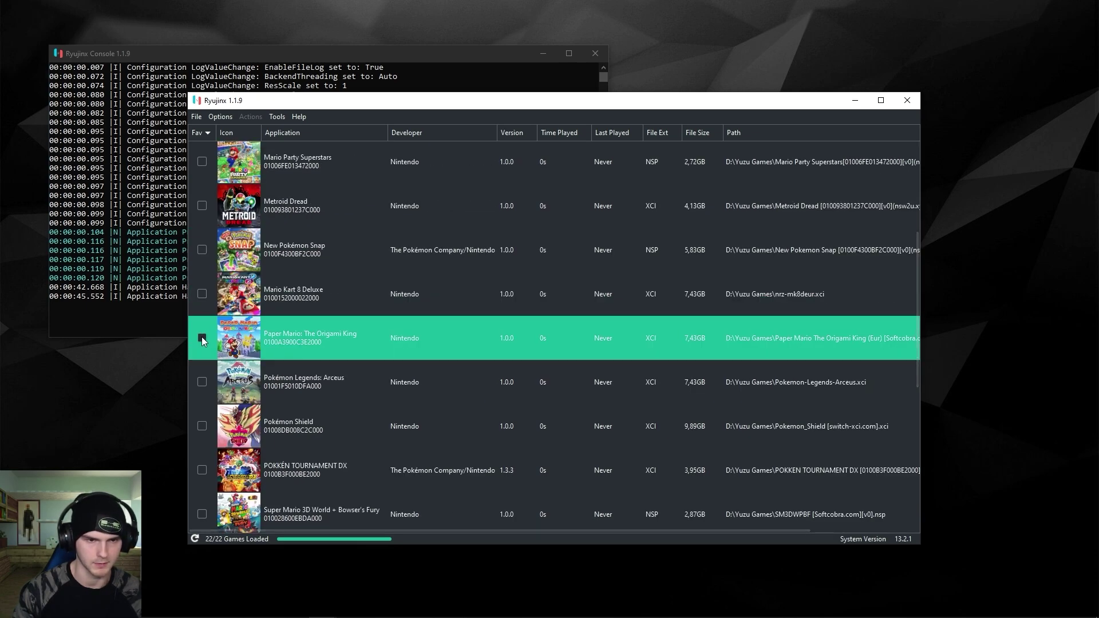
left_click(201, 338)
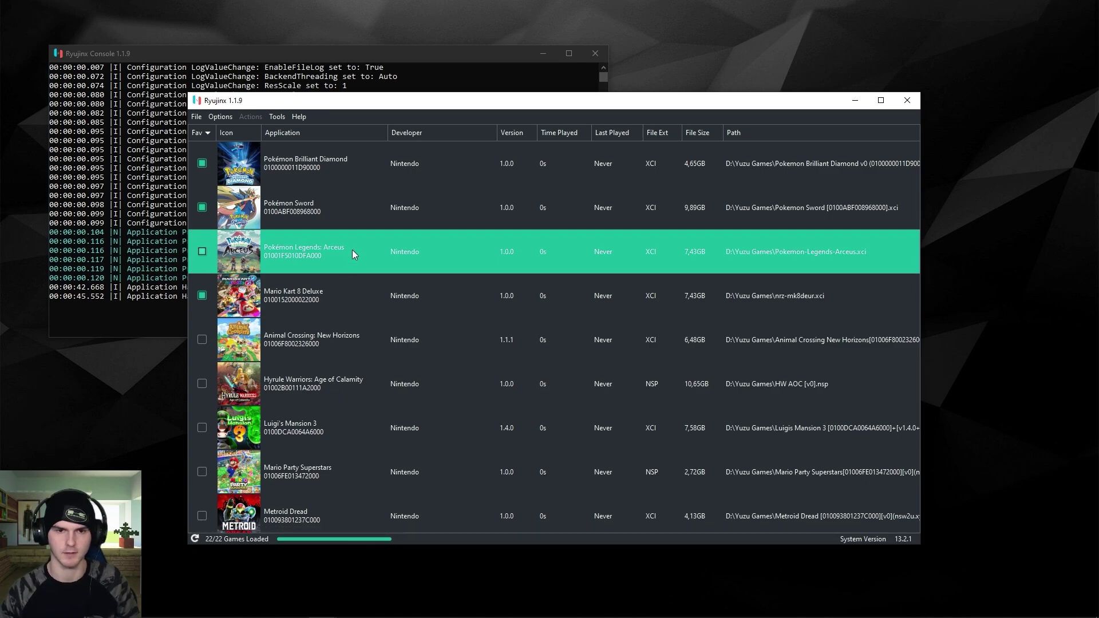
- Open the shader cache directory of Pokémon Legends: Arceus and go up to its parent cache folder
right_click(345, 257)
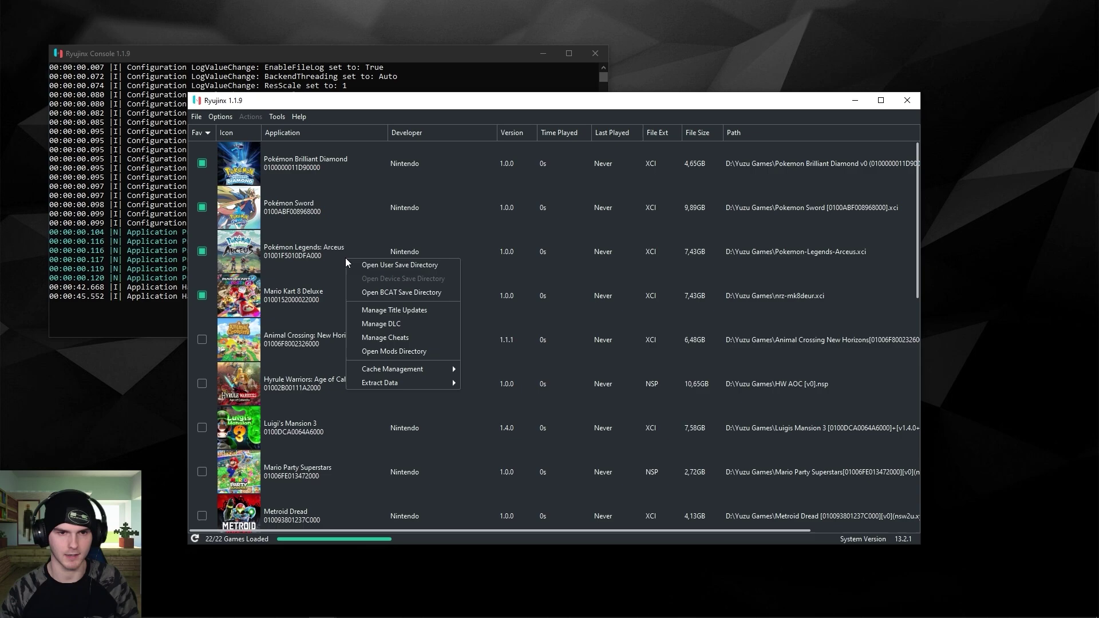
mouse_move(445, 370)
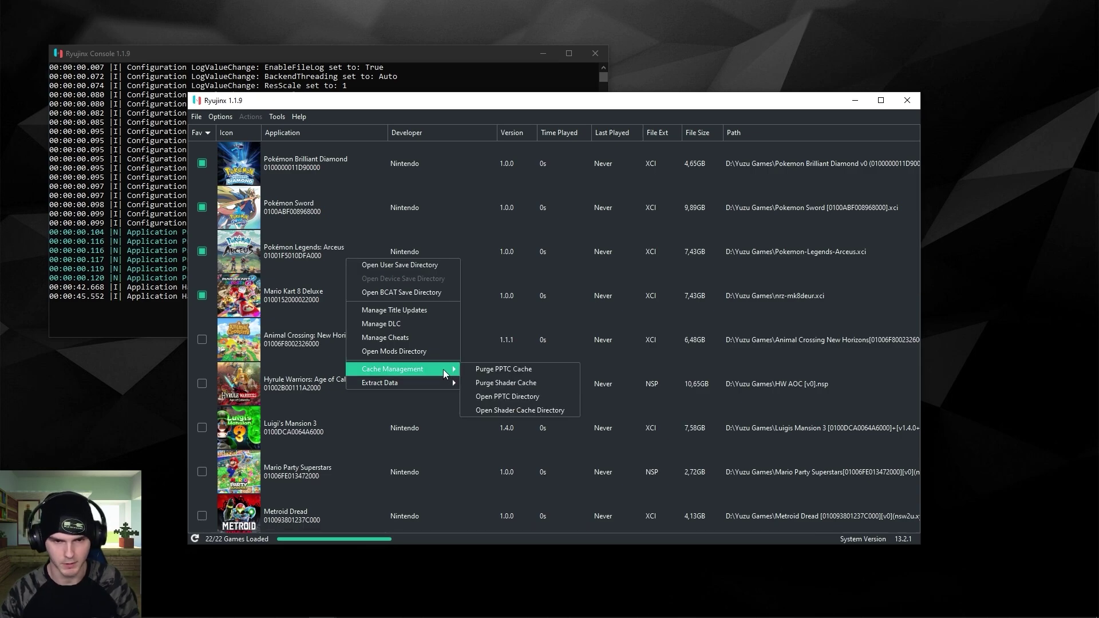
left_click(529, 410)
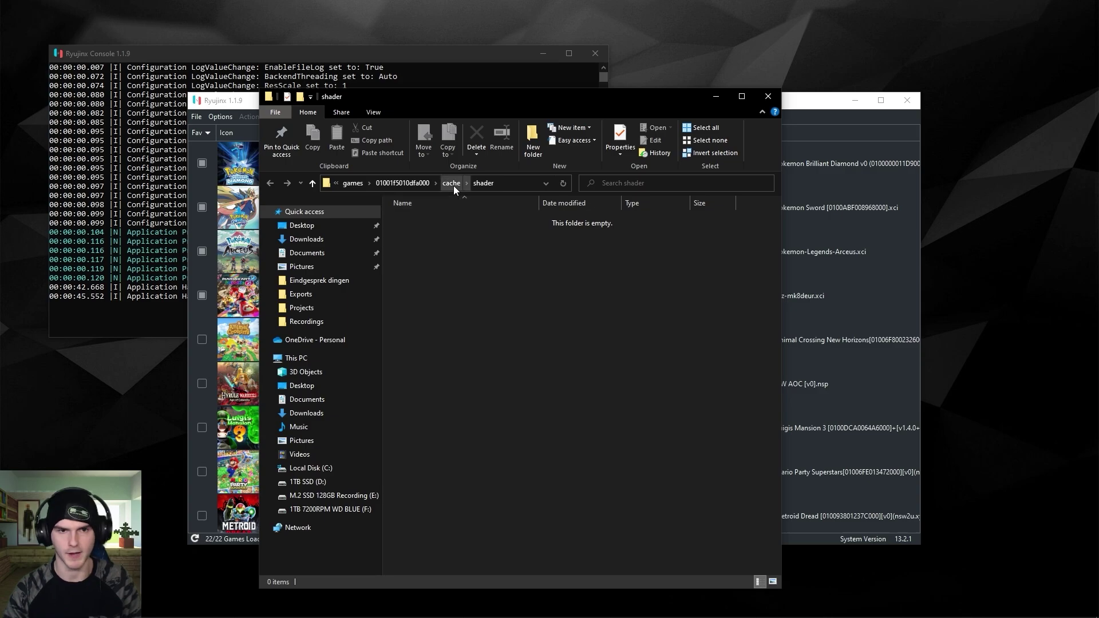
left_click(451, 183)
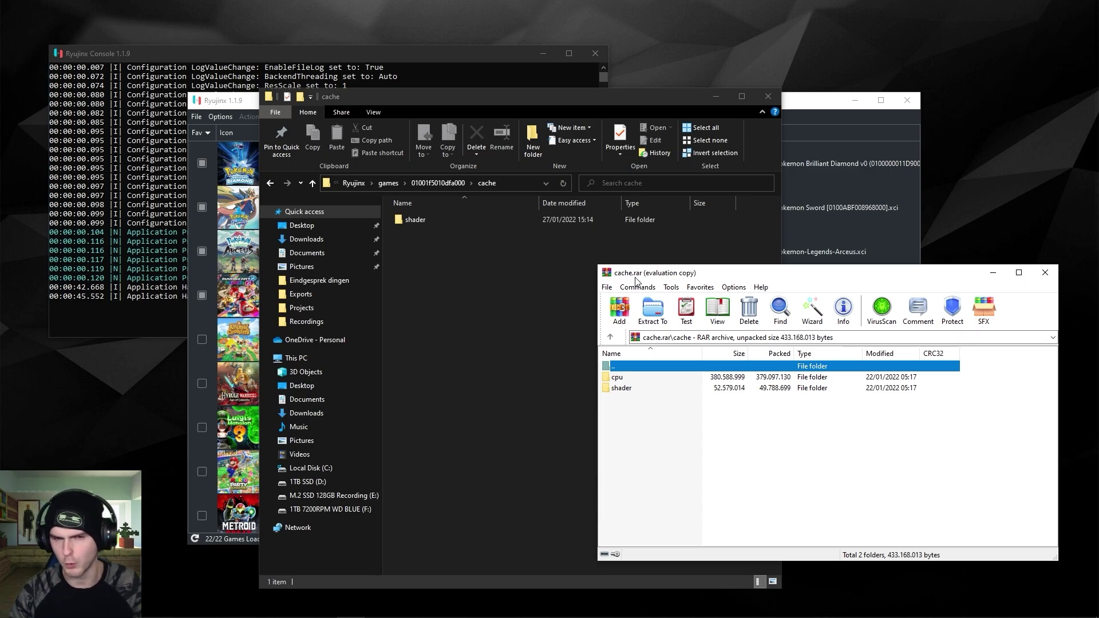
- Extract the shader folder from cache.rar into the game's cache folder, check its contents, and close both the folder and archive windows
left_click(633, 389)
left_click_drag(633, 393, 438, 320)
double_click(418, 220)
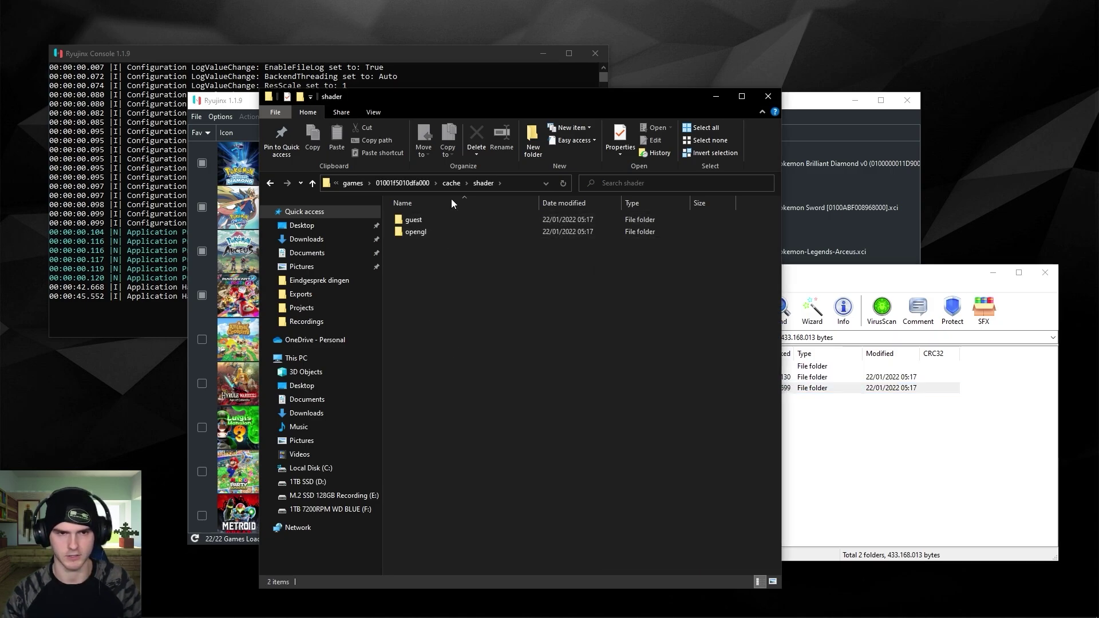
left_click(767, 97)
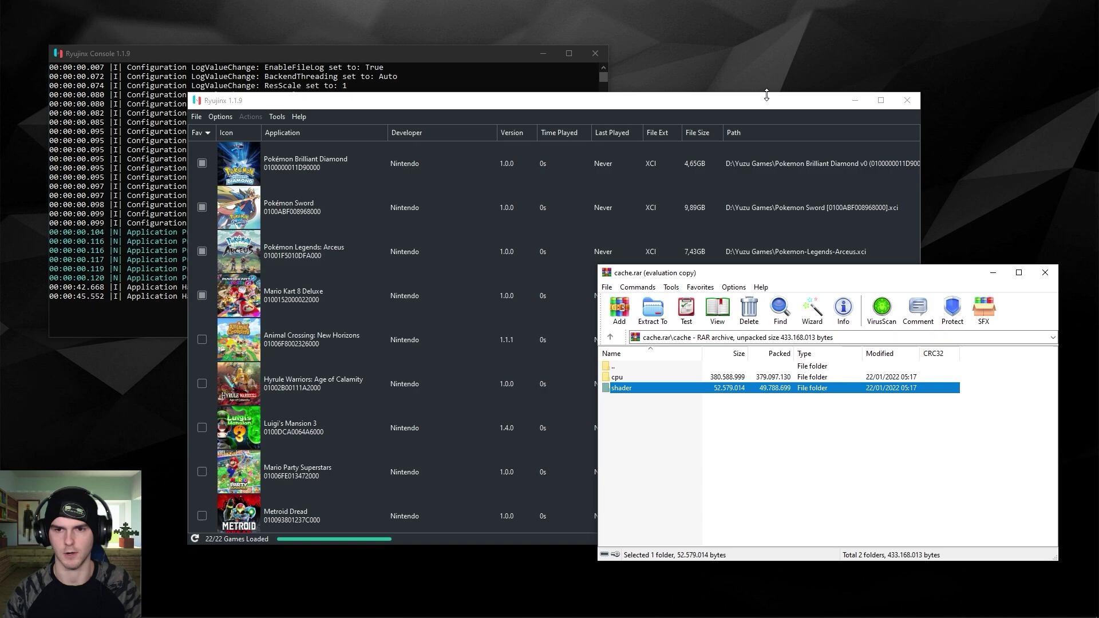
left_click(1044, 272)
- Launch Pokémon Legends: Arceus from the game list
left_click(311, 265)
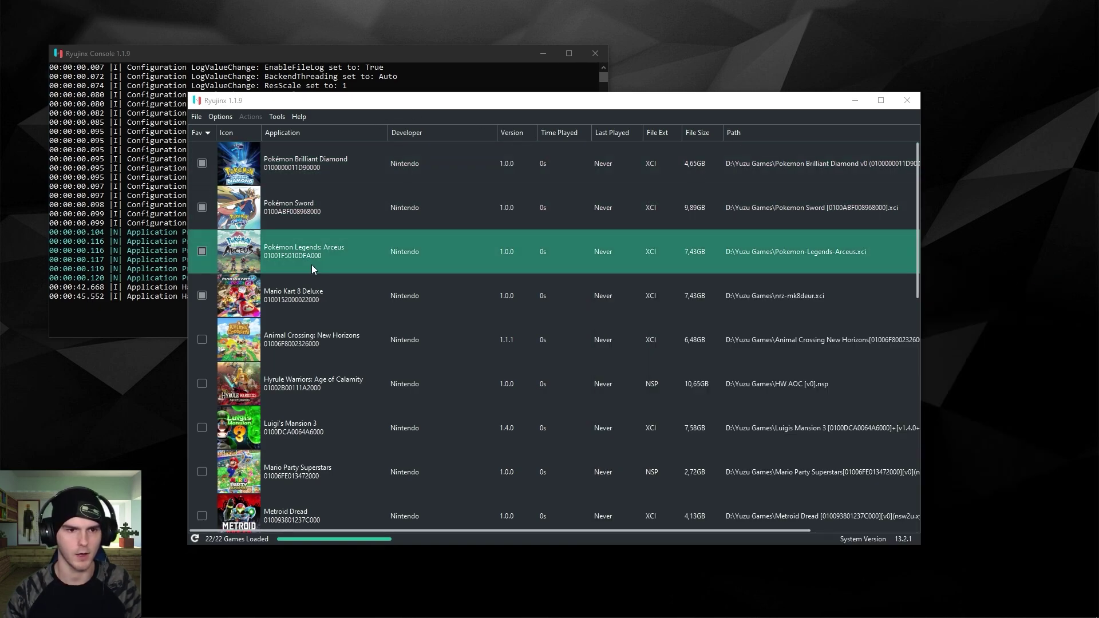
double_click(357, 252)
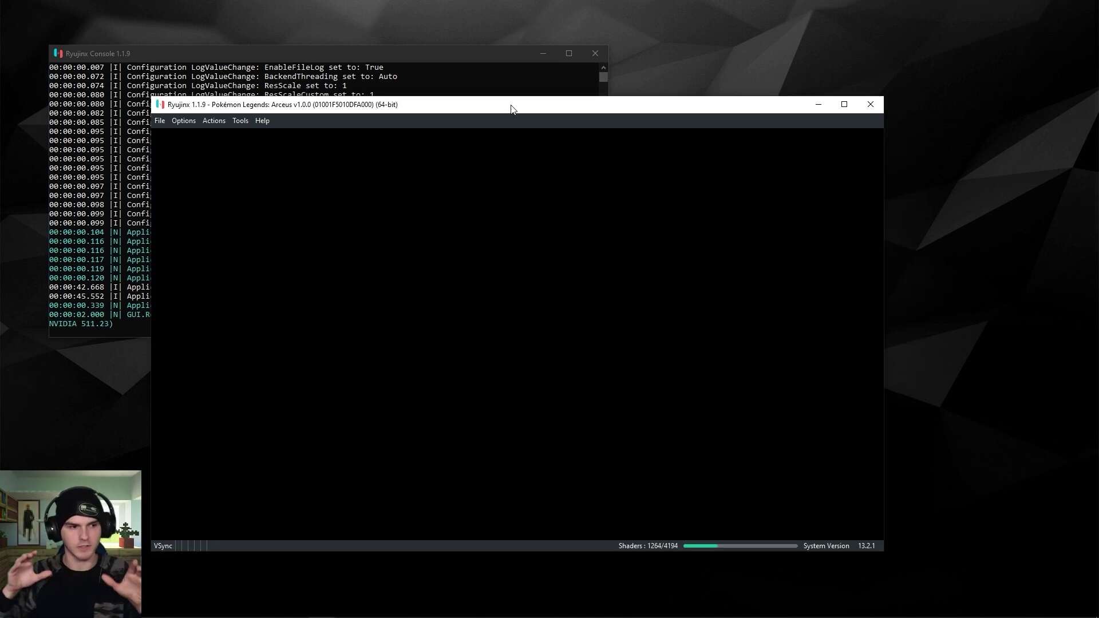